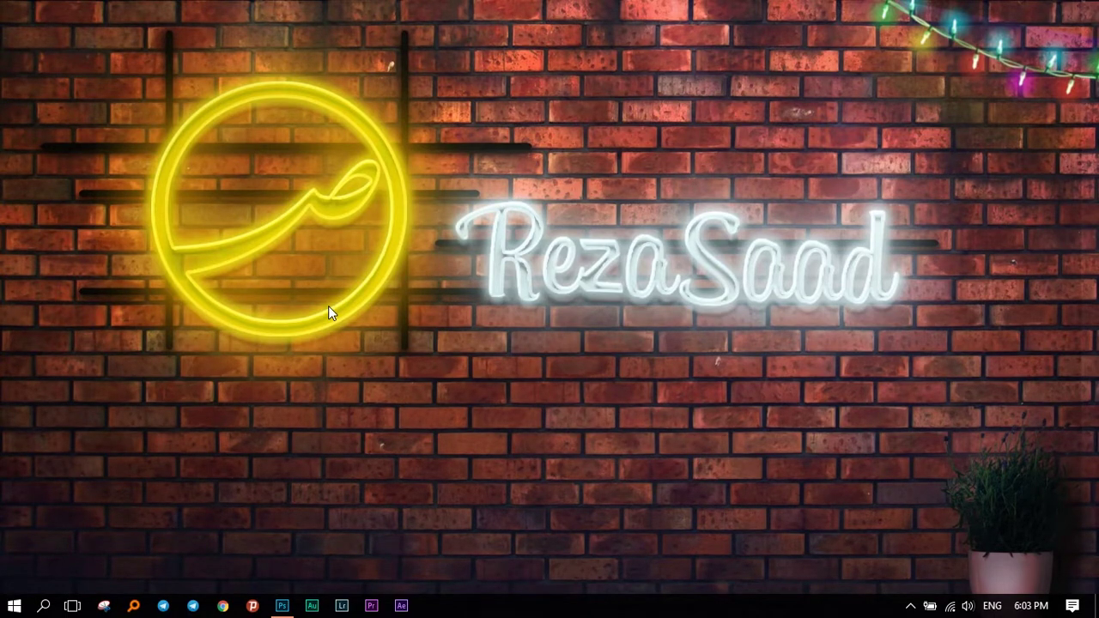
- Switch from the desktop to Photoshop with REZ_8042.psd open
{"action": "key", "text": "alt+Tab"}
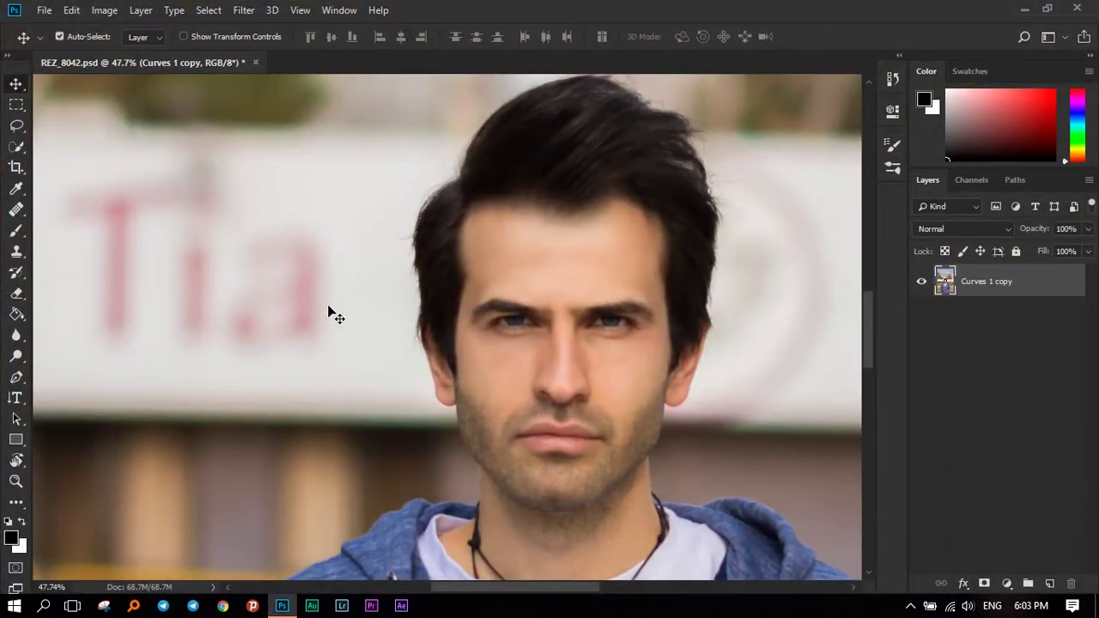
{"action": "key", "text": "ctrl+0"}
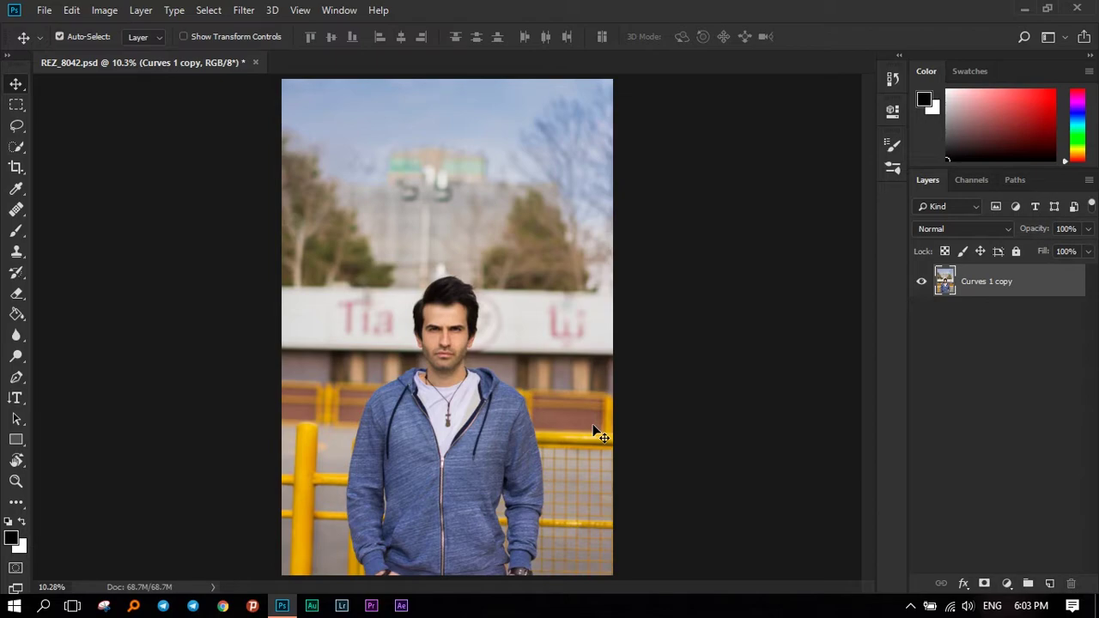
{"action": "scroll", "coordinate": [462, 526], "scroll_direction": "up", "scroll_amount": 3, "text": "alt"}
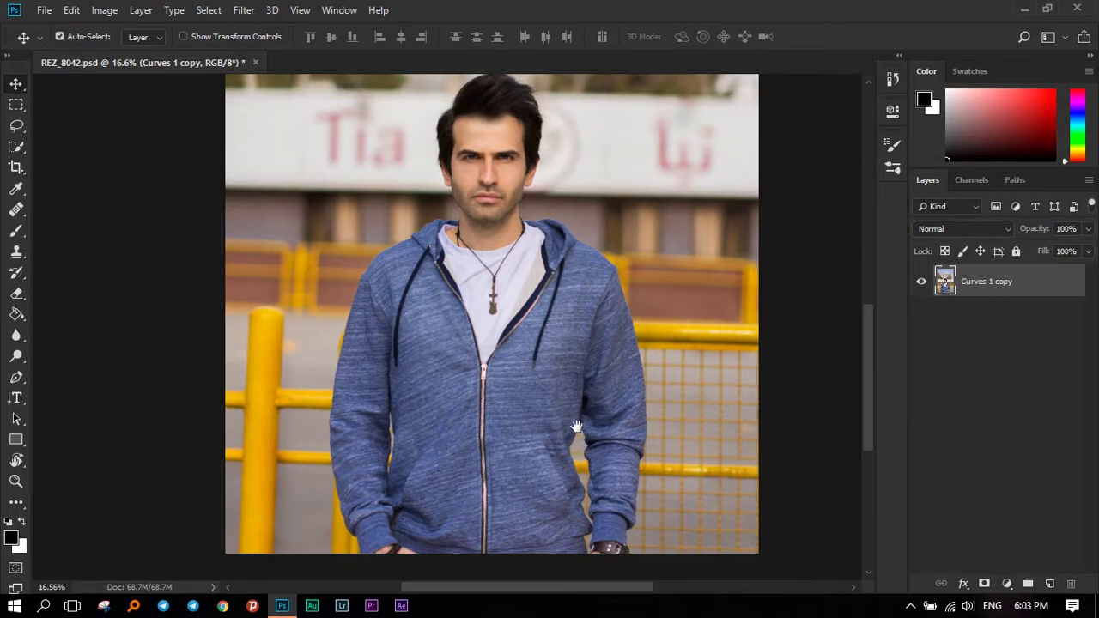
{"action": "scroll", "coordinate": [569, 420], "scroll_direction": "up", "scroll_amount": 1}
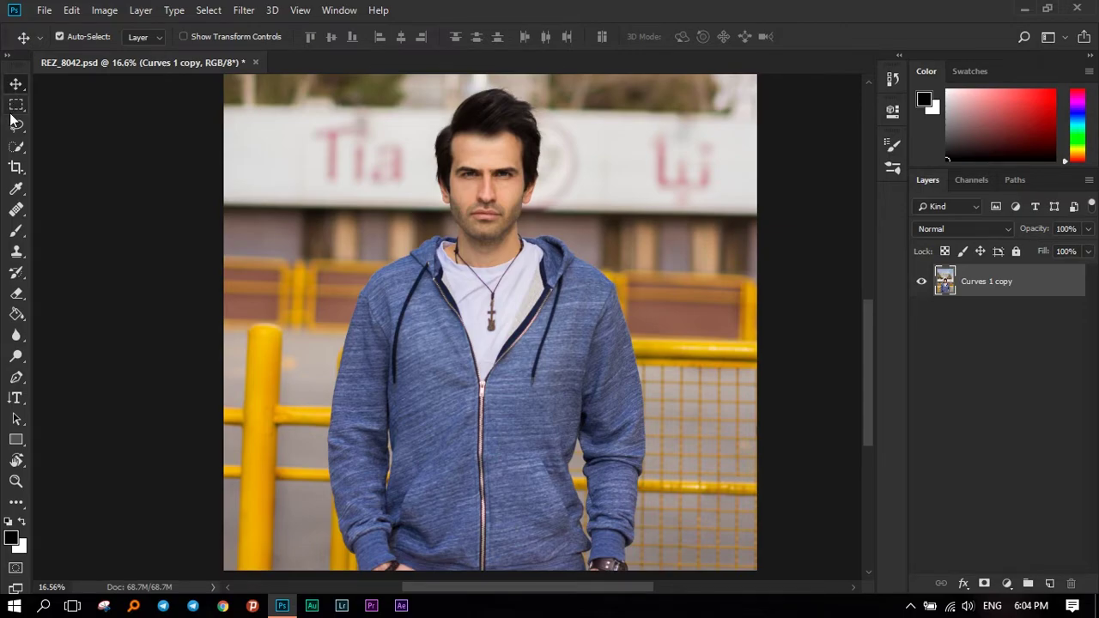
{"action": "mouse_move", "coordinate": [22, 129]}
{"action": "left_mouse_down"}
{"action": "mouse_move", "coordinate": [97, 117]}
{"action": "mouse_move", "coordinate": [91, 141]}
{"action": "left_mouse_up"}
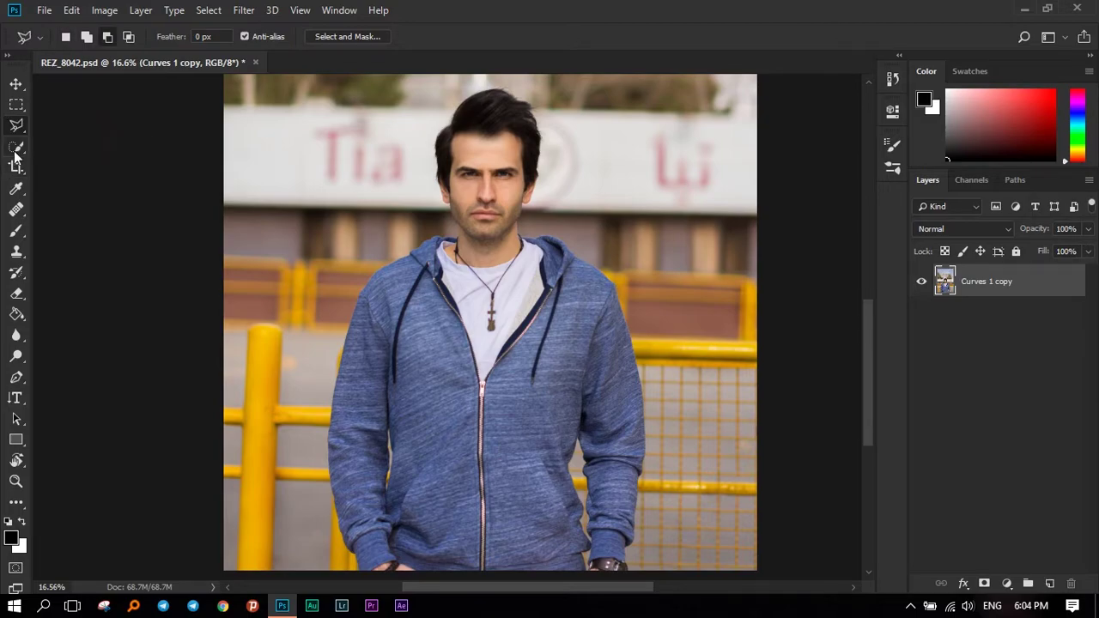
{"action": "mouse_move", "coordinate": [17, 145]}
{"action": "left_mouse_down"}
{"action": "mouse_move", "coordinate": [99, 153]}
{"action": "mouse_move", "coordinate": [57, 170]}
{"action": "mouse_move", "coordinate": [103, 166]}
{"action": "left_mouse_up"}
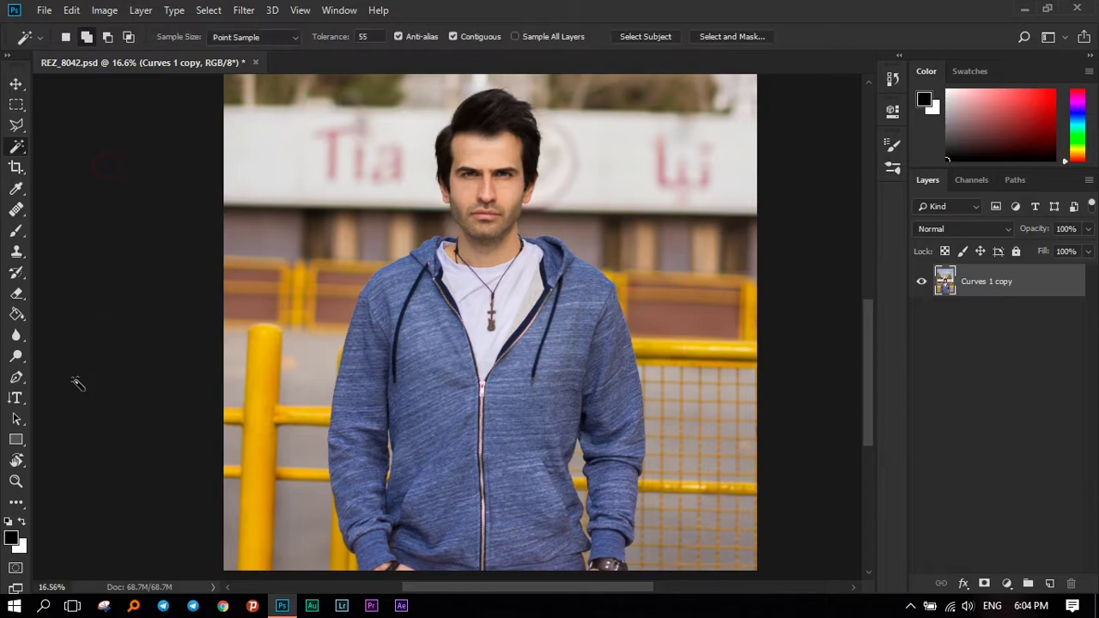
{"action": "left_click_drag", "start_coordinate": [12, 380], "coordinate": [46, 388]}
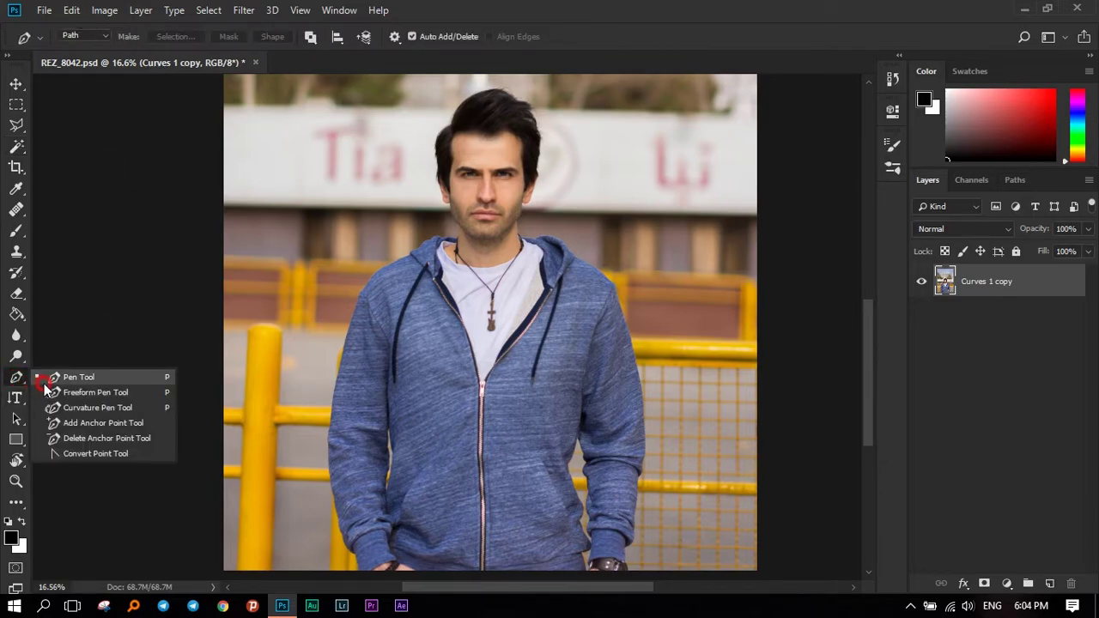
{"action": "left_click", "coordinate": [12, 377]}
{"action": "key", "text": "v"}
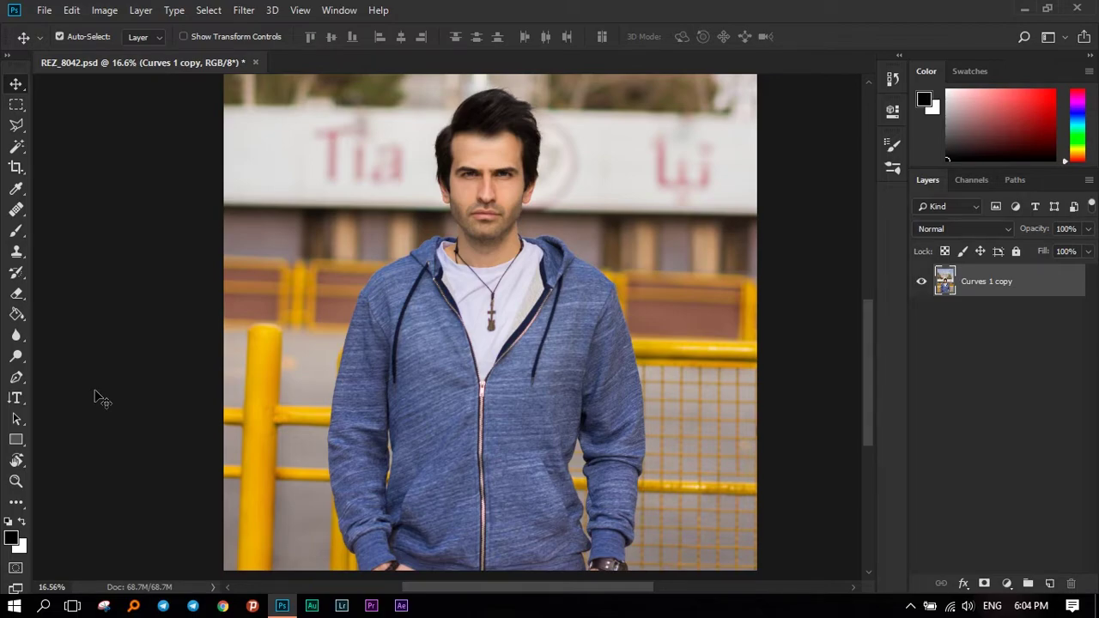
{"action": "scroll", "coordinate": [449, 430], "scroll_direction": "up", "scroll_amount": 3}
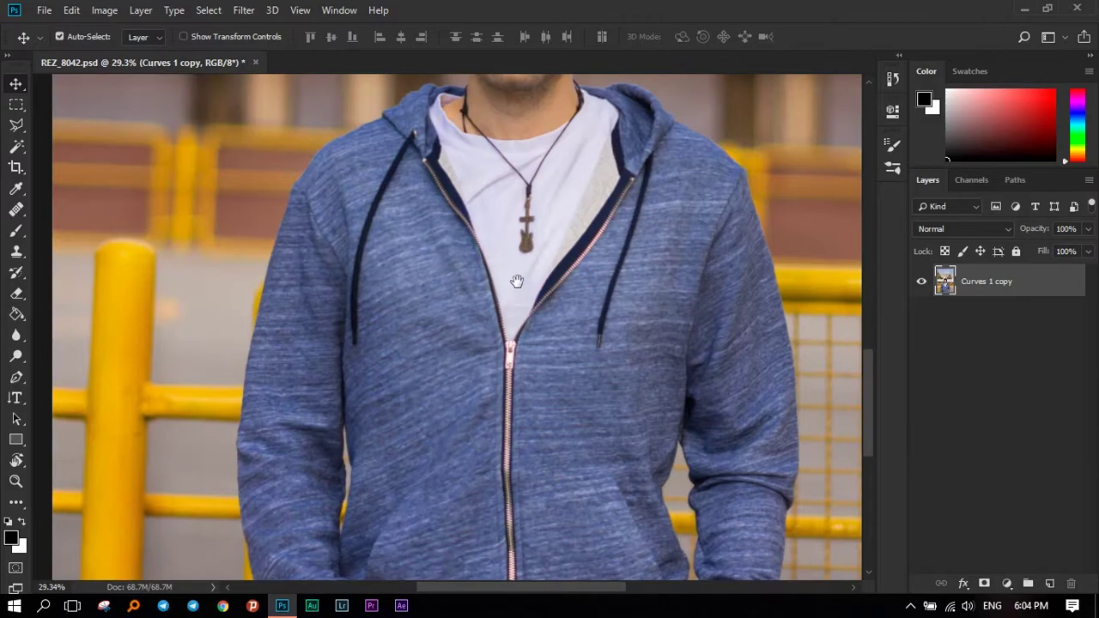
{"action": "mouse_move", "coordinate": [513, 139]}
{"action": "left_mouse_down"}
{"action": "mouse_move", "coordinate": [547, 272]}
{"action": "mouse_move", "coordinate": [550, 336]}
{"action": "left_mouse_up"}
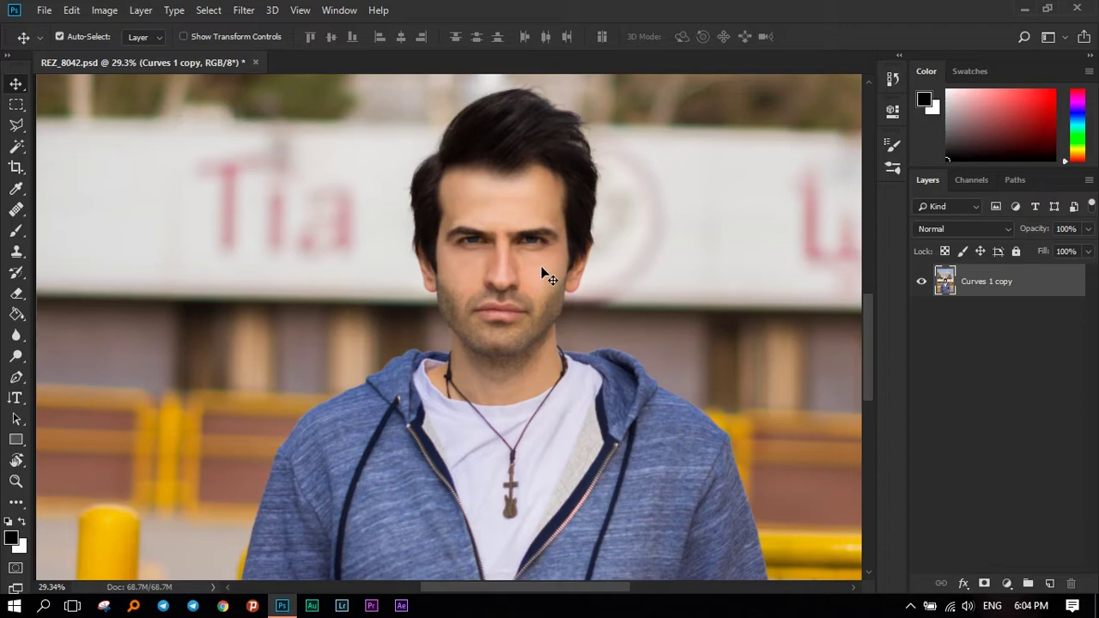
{"action": "scroll", "coordinate": [536, 246], "scroll_direction": "down", "scroll_amount": 2}
{"action": "scroll", "coordinate": [536, 246], "scroll_direction": "down", "scroll_amount": 2}
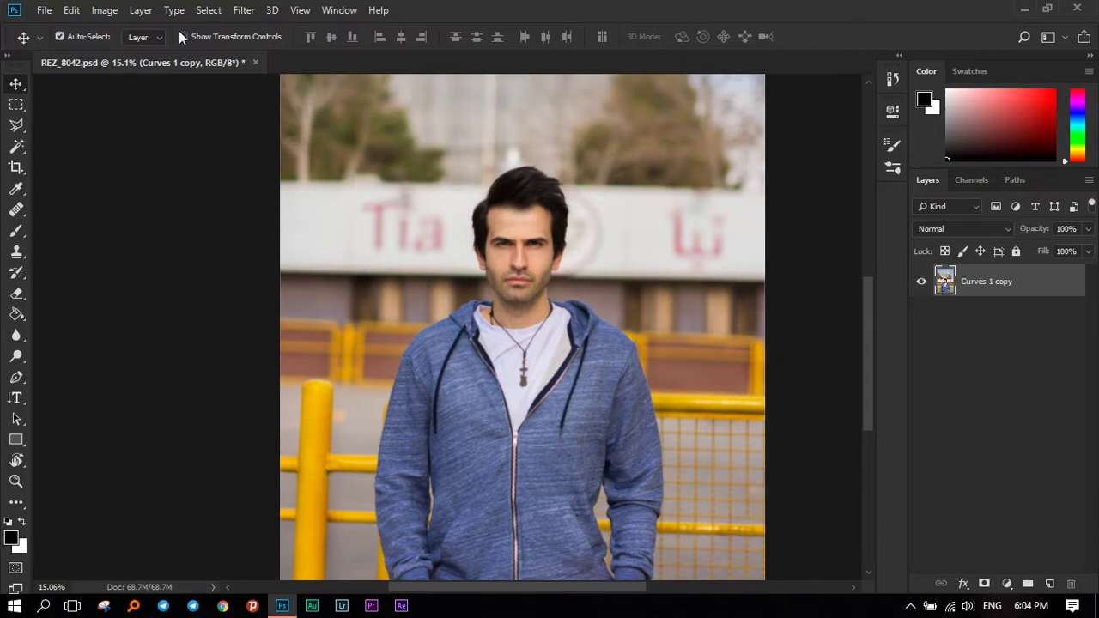
- Use Select > Subject to outline the man in the blue hoodie
{"action": "left_click", "coordinate": [211, 12]}
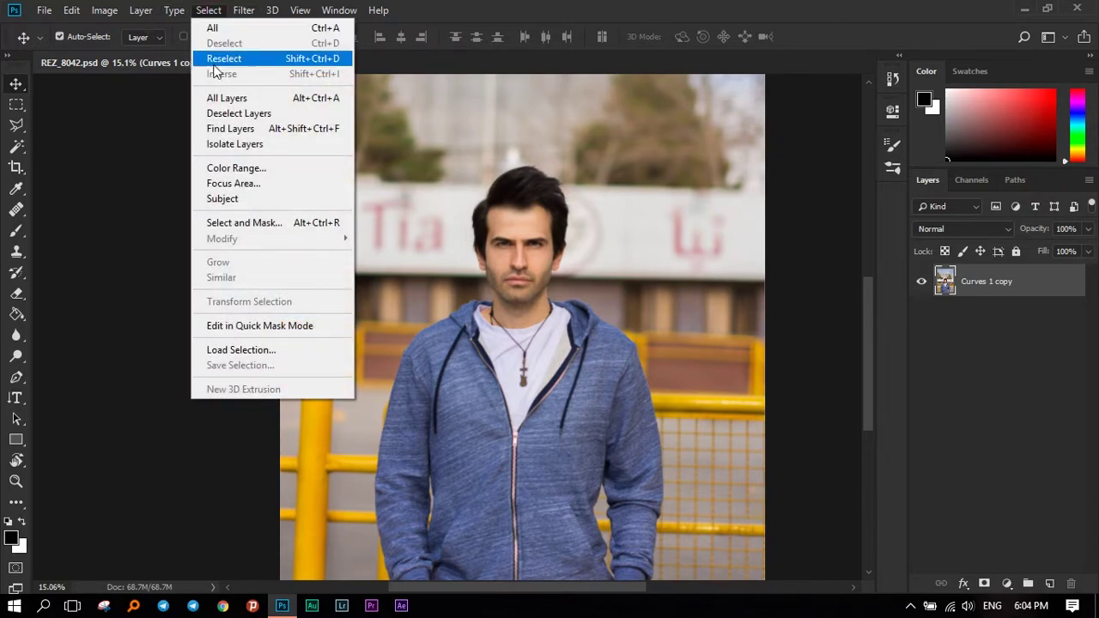
{"action": "left_click", "coordinate": [250, 200]}
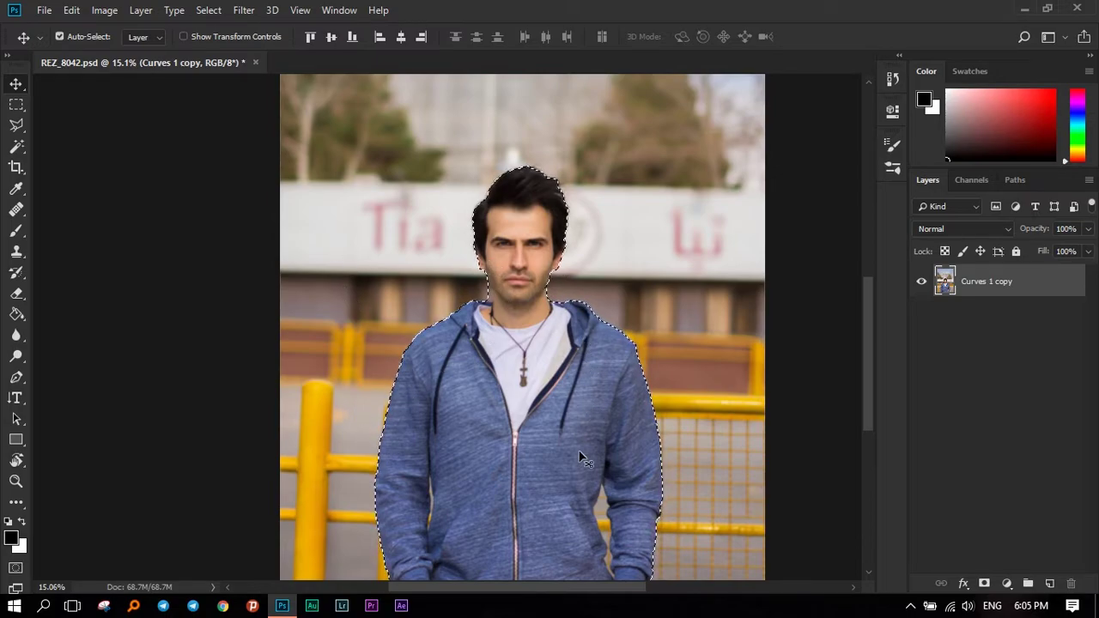
{"action": "scroll", "coordinate": [576, 456], "scroll_direction": "up", "scroll_amount": 5}
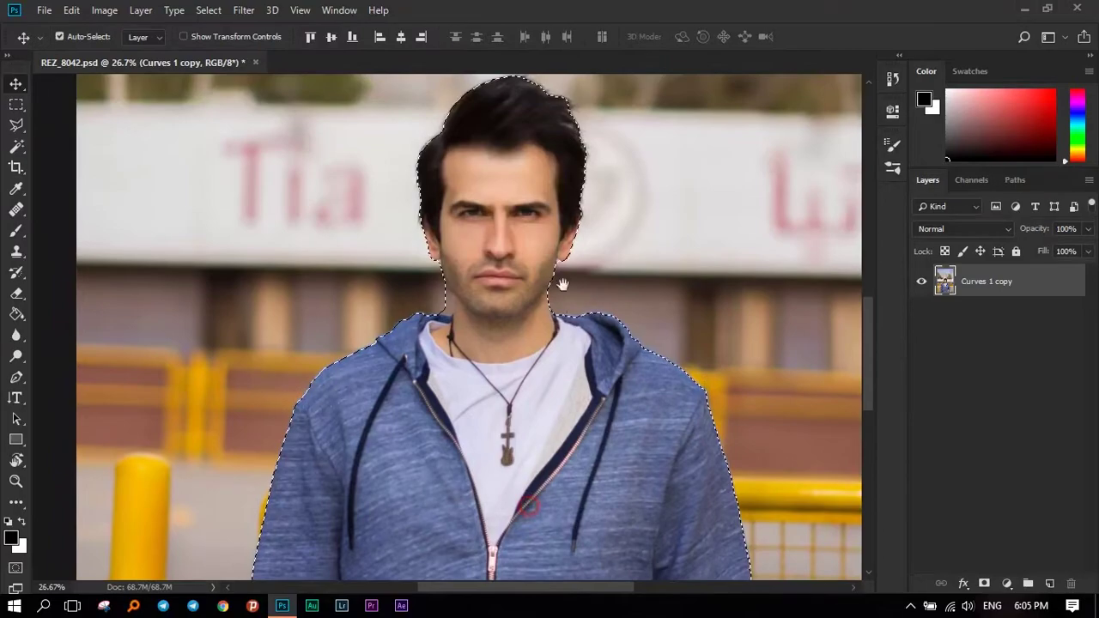
{"action": "mouse_move", "coordinate": [562, 285]}
{"action": "left_mouse_down"}
{"action": "mouse_move", "coordinate": [515, 395]}
{"action": "mouse_move", "coordinate": [540, 189]}
{"action": "left_mouse_up"}
{"action": "scroll", "coordinate": [510, 407], "scroll_direction": "up", "scroll_amount": 6}
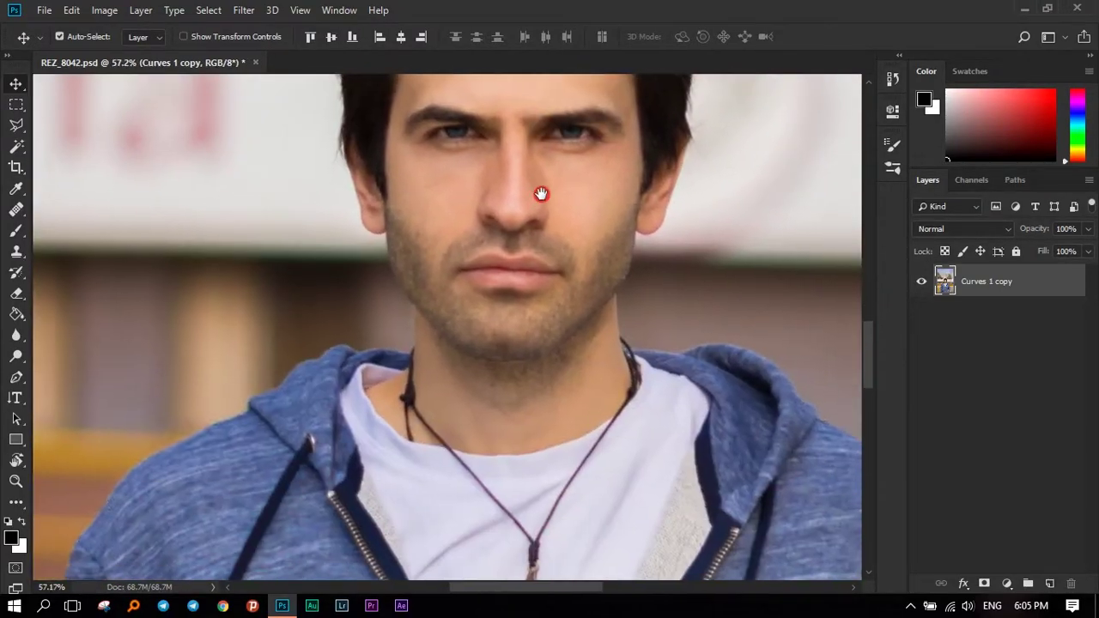
{"action": "left_click_drag", "start_coordinate": [589, 429], "coordinate": [589, 324]}
{"action": "scroll", "coordinate": [593, 302], "scroll_direction": "down", "scroll_amount": 3}
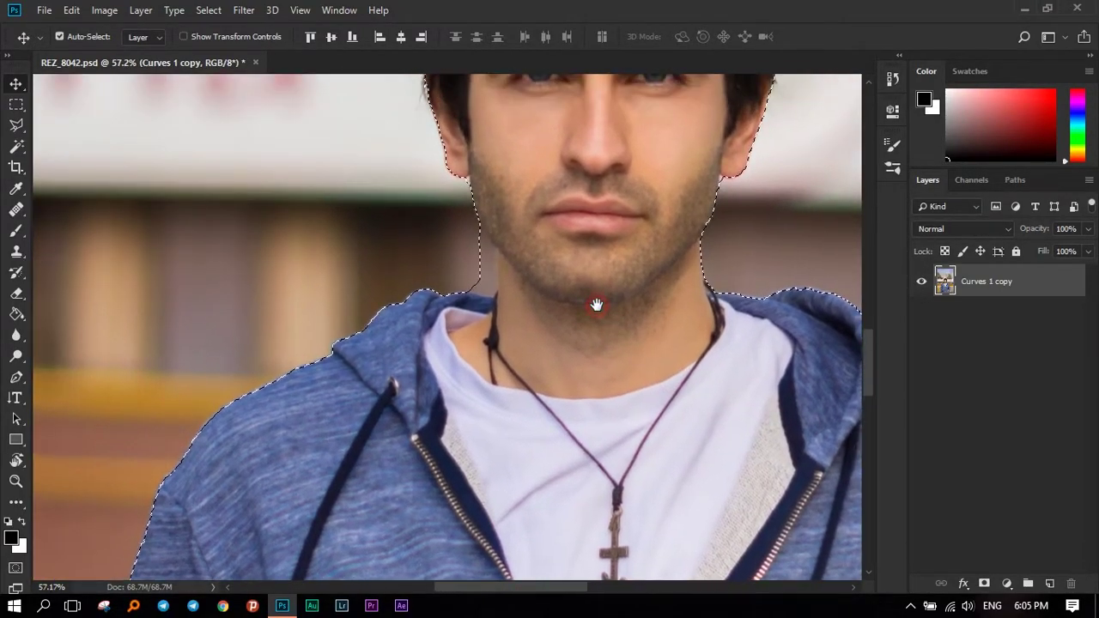
{"action": "scroll", "coordinate": [461, 269], "scroll_direction": "up", "scroll_amount": 4}
{"action": "scroll", "coordinate": [516, 240], "scroll_direction": "up", "scroll_amount": 3}
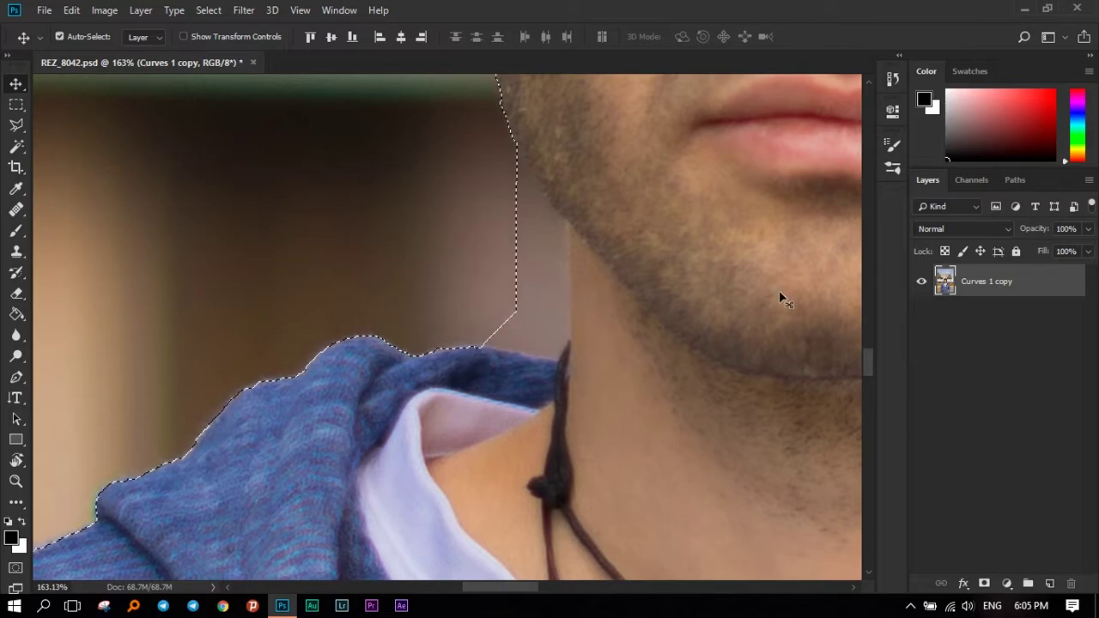
{"action": "scroll", "coordinate": [488, 266], "scroll_direction": "down", "scroll_amount": 3}
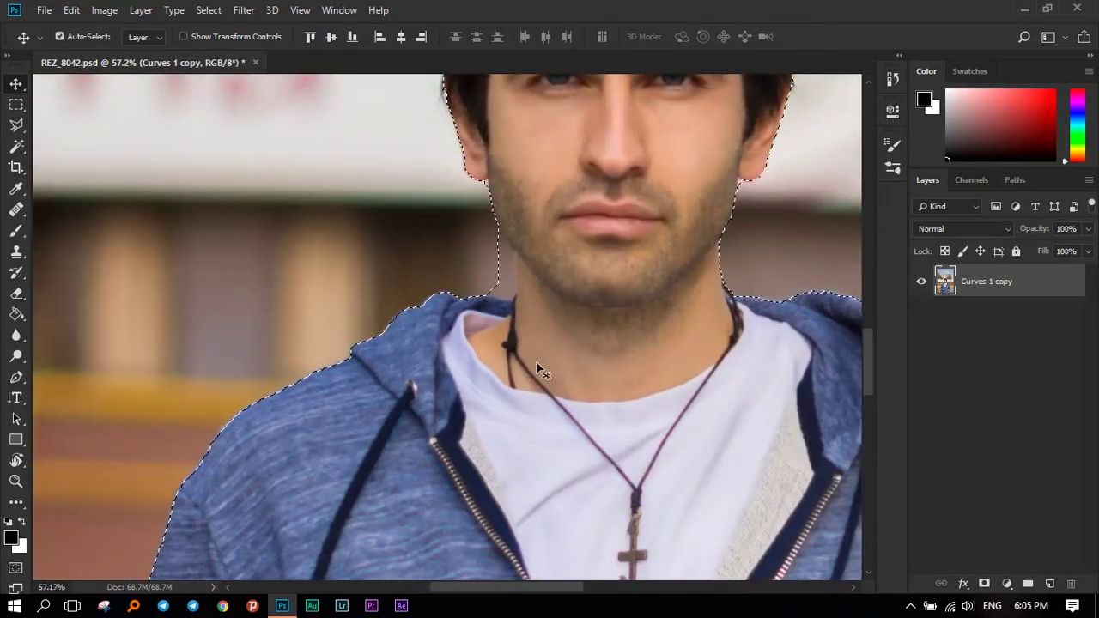
{"action": "scroll", "coordinate": [536, 361], "scroll_direction": "down", "scroll_amount": 2}
{"action": "scroll", "coordinate": [551, 214], "scroll_direction": "down", "scroll_amount": 5}
{"action": "scroll", "coordinate": [551, 214], "scroll_direction": "up", "scroll_amount": 2}
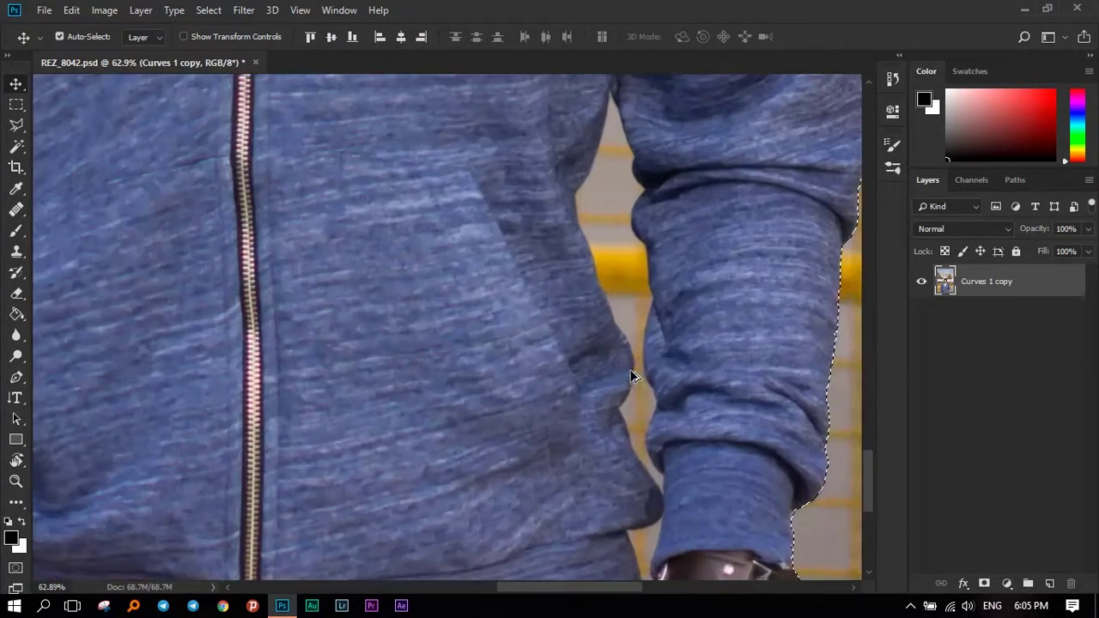
{"action": "left_click_drag", "start_coordinate": [633, 373], "coordinate": [519, 175]}
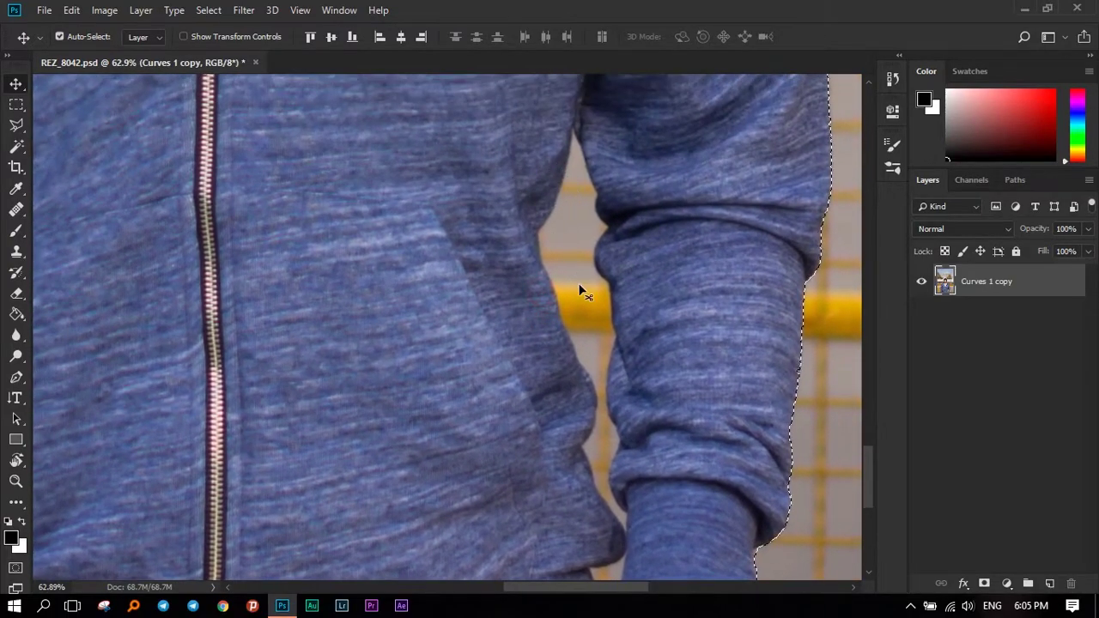
{"action": "scroll", "coordinate": [570, 374], "scroll_direction": "down", "scroll_amount": 3}
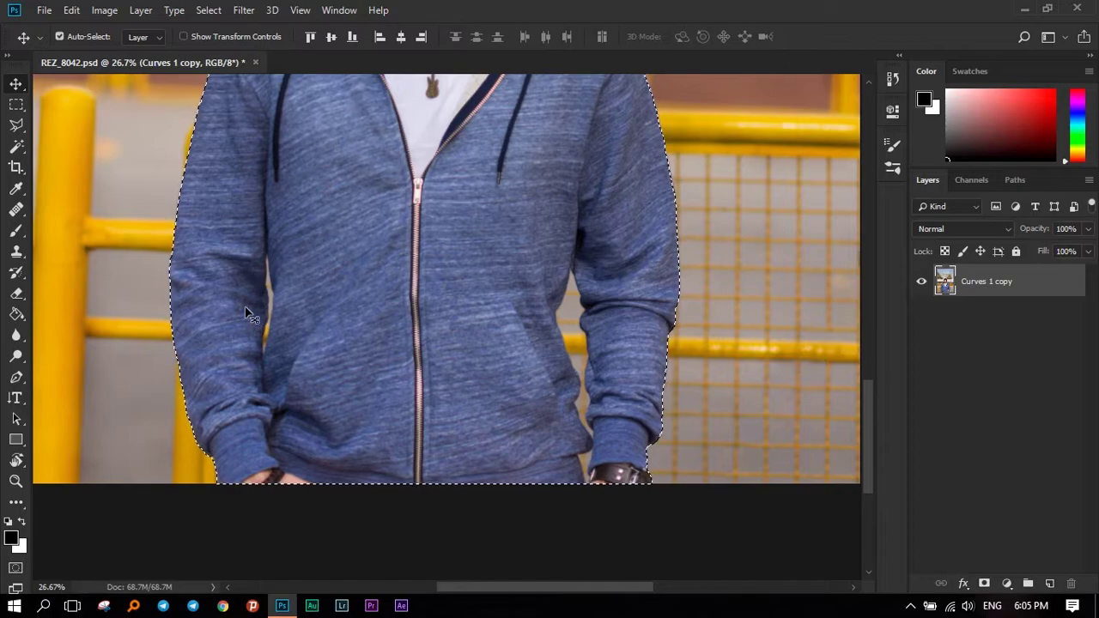
{"action": "scroll", "coordinate": [245, 348], "scroll_direction": "up", "scroll_amount": 1}
{"action": "scroll", "coordinate": [257, 283], "scroll_direction": "up", "scroll_amount": 2}
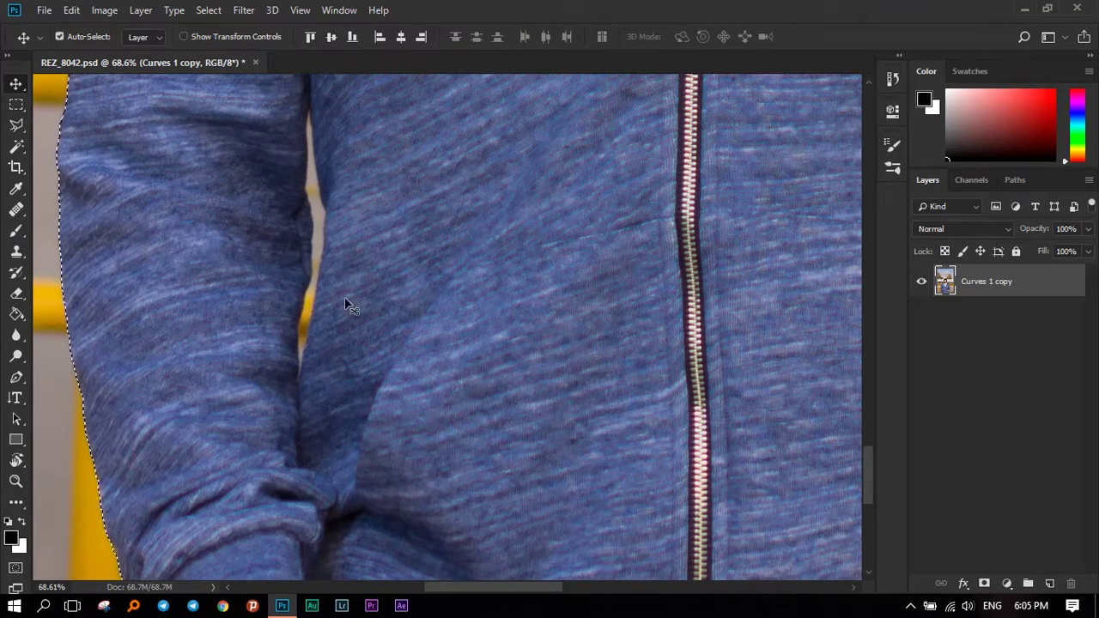
{"action": "scroll", "coordinate": [324, 258], "scroll_direction": "down", "scroll_amount": 2}
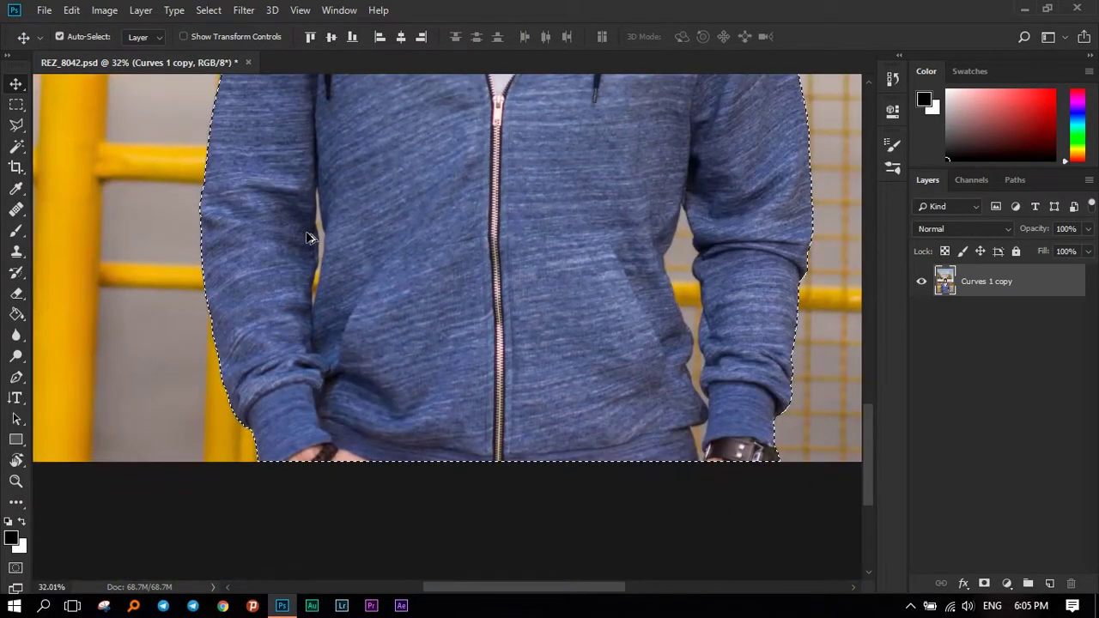
{"action": "scroll", "coordinate": [309, 244], "scroll_direction": "down", "scroll_amount": 1}
{"action": "scroll", "coordinate": [309, 244], "scroll_direction": "down", "scroll_amount": 1}
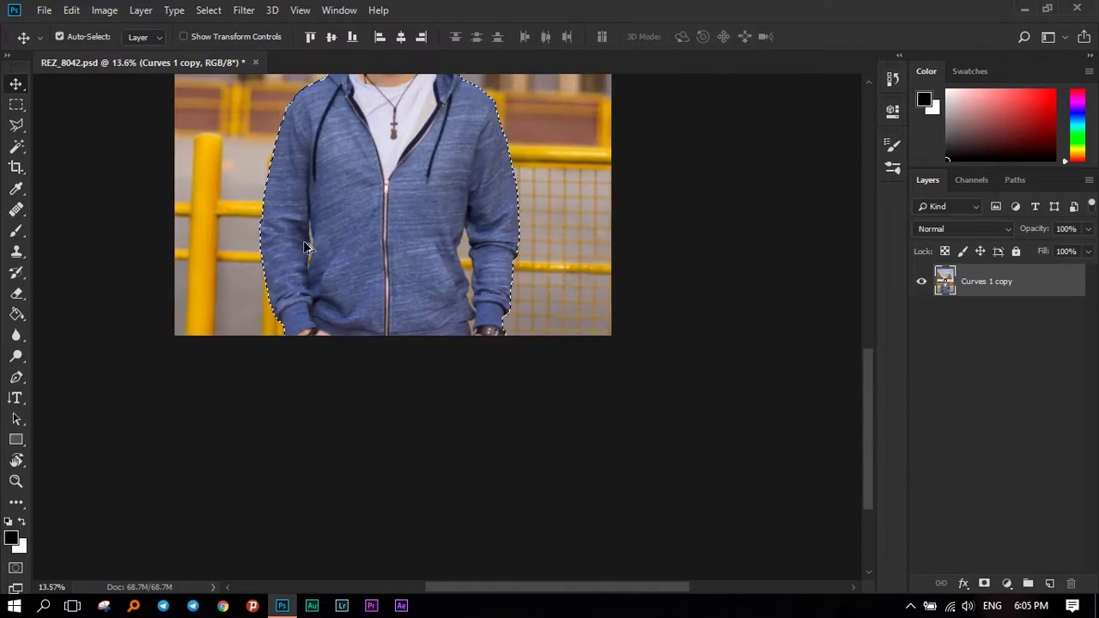
{"action": "left_click_drag", "start_coordinate": [404, 189], "coordinate": [480, 337]}
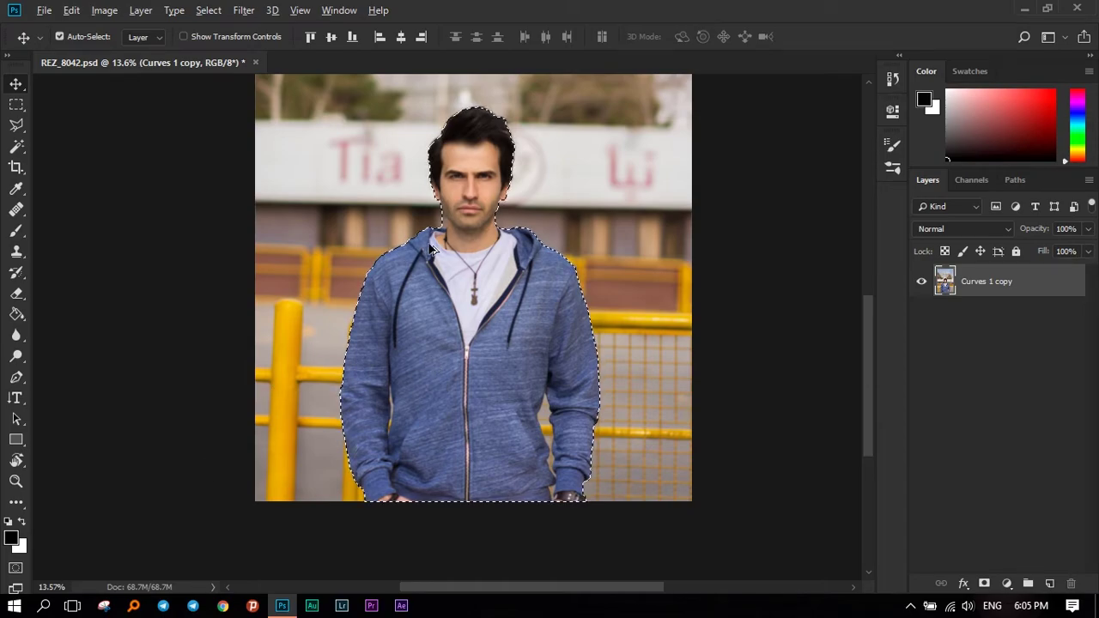
{"action": "scroll", "coordinate": [483, 257], "scroll_direction": "up", "scroll_amount": 3}
{"action": "scroll", "coordinate": [480, 273], "scroll_direction": "up", "scroll_amount": 1}
{"action": "scroll", "coordinate": [478, 268], "scroll_direction": "up", "scroll_amount": 2}
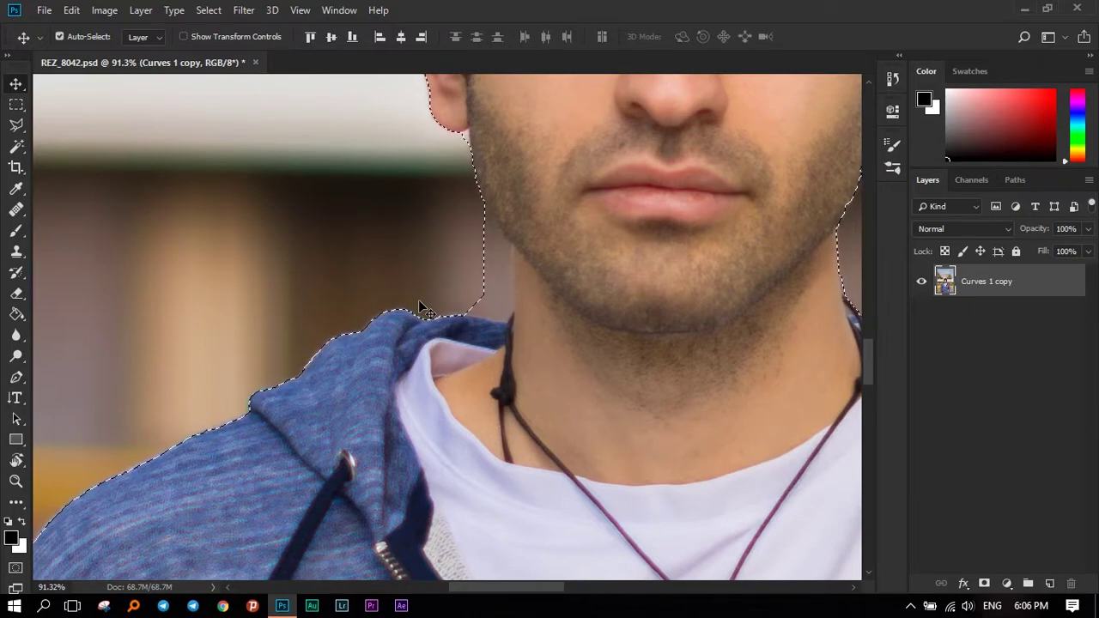
{"action": "scroll", "coordinate": [501, 260], "scroll_direction": "up", "scroll_amount": 1}
{"action": "scroll", "coordinate": [490, 205], "scroll_direction": "up", "scroll_amount": 2}
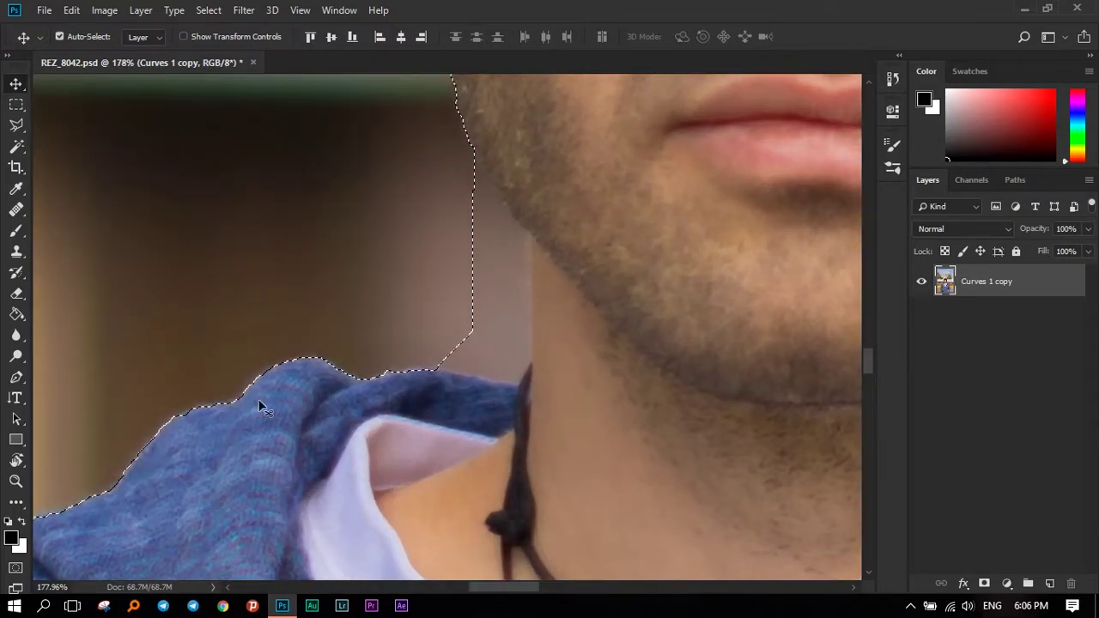
- Choose the Magnetic Lasso from the lasso tool group
{"action": "left_click_drag", "start_coordinate": [16, 125], "coordinate": [119, 160]}
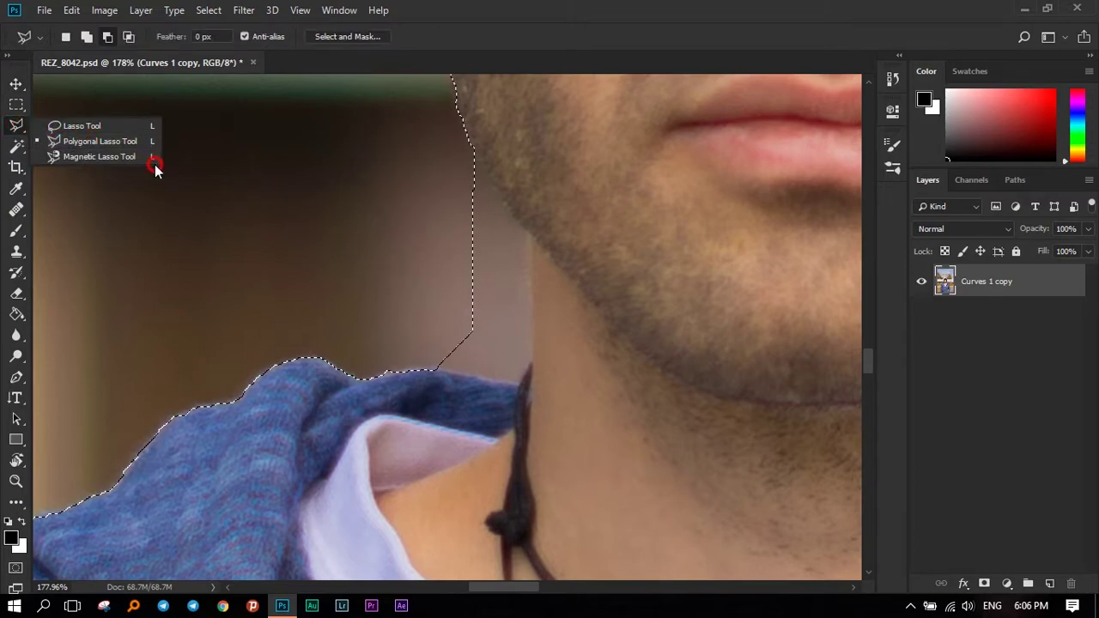
{"action": "left_click_drag", "start_coordinate": [101, 149], "coordinate": [97, 160]}
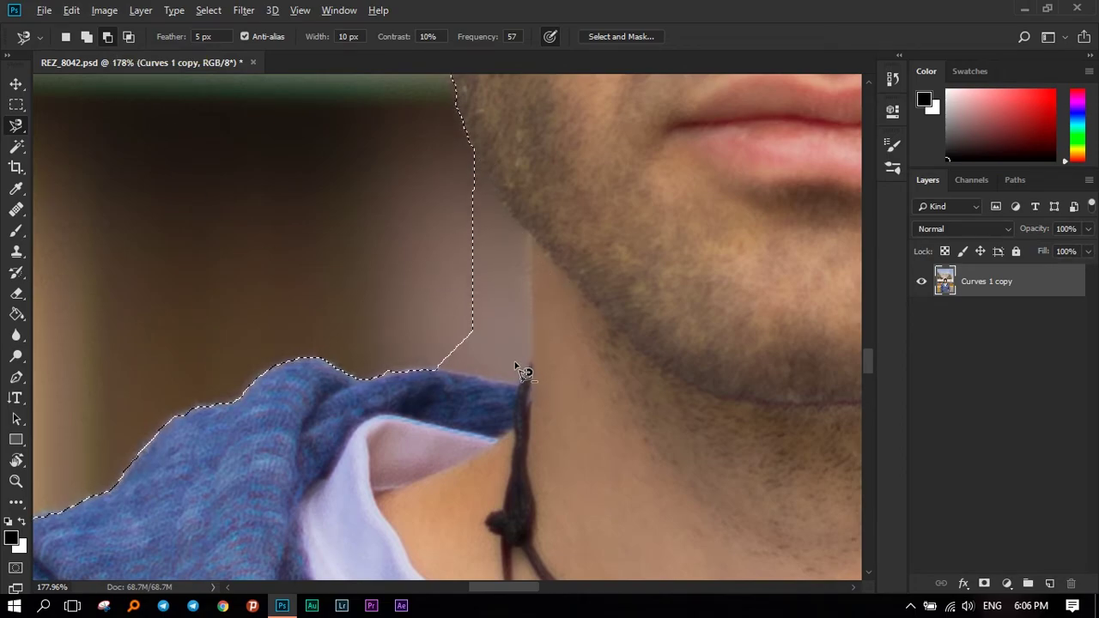
{"action": "scroll", "coordinate": [524, 372], "scroll_direction": "down", "scroll_amount": 3}
{"action": "scroll", "coordinate": [528, 363], "scroll_direction": "down", "scroll_amount": 2}
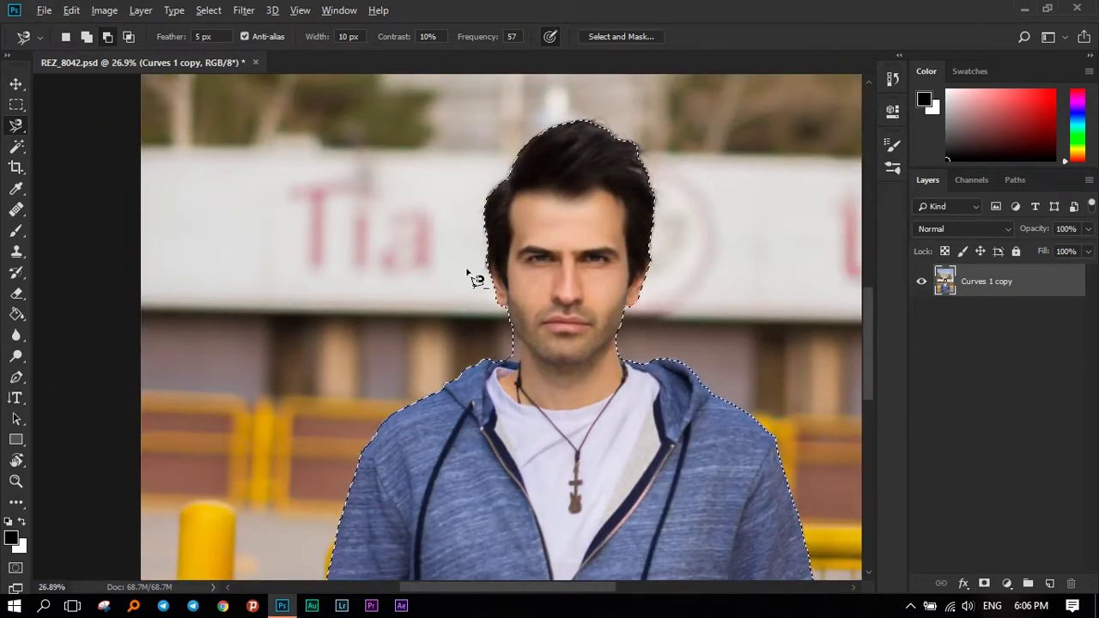
{"action": "scroll", "coordinate": [469, 275], "scroll_direction": "up", "scroll_amount": 3}
{"action": "scroll", "coordinate": [589, 331], "scroll_direction": "up", "scroll_amount": 2}
{"action": "scroll", "coordinate": [569, 361], "scroll_direction": "down", "scroll_amount": 1}
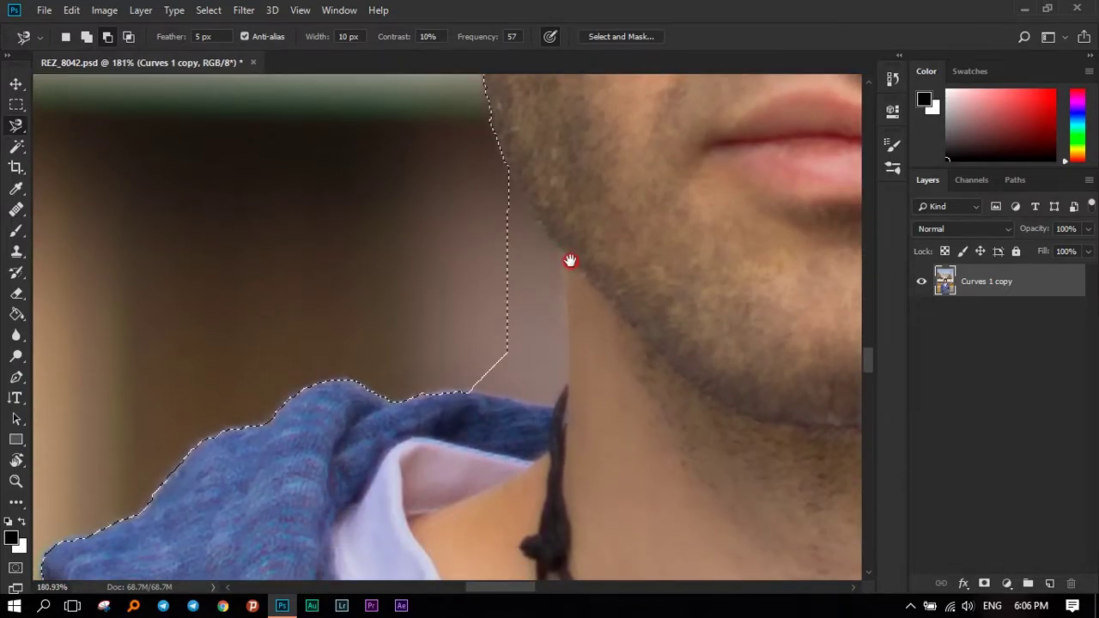
- Trace the jaw and neck edge down to the collar, cutting that background patch from the selection
{"action": "left_click", "coordinate": [508, 182]}
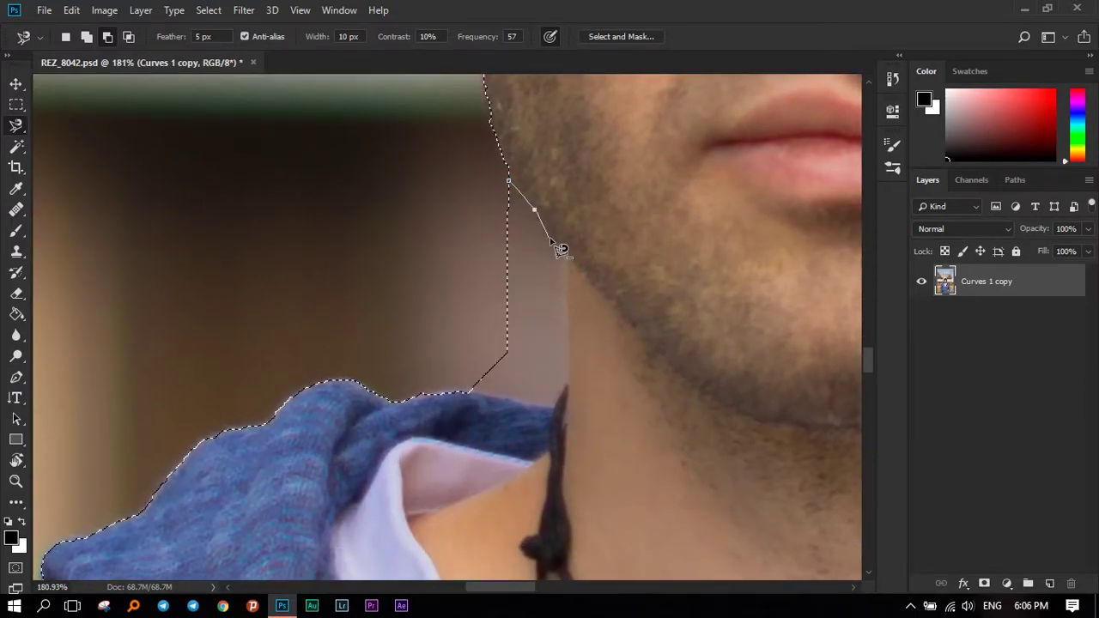
{"action": "left_click", "coordinate": [568, 379]}
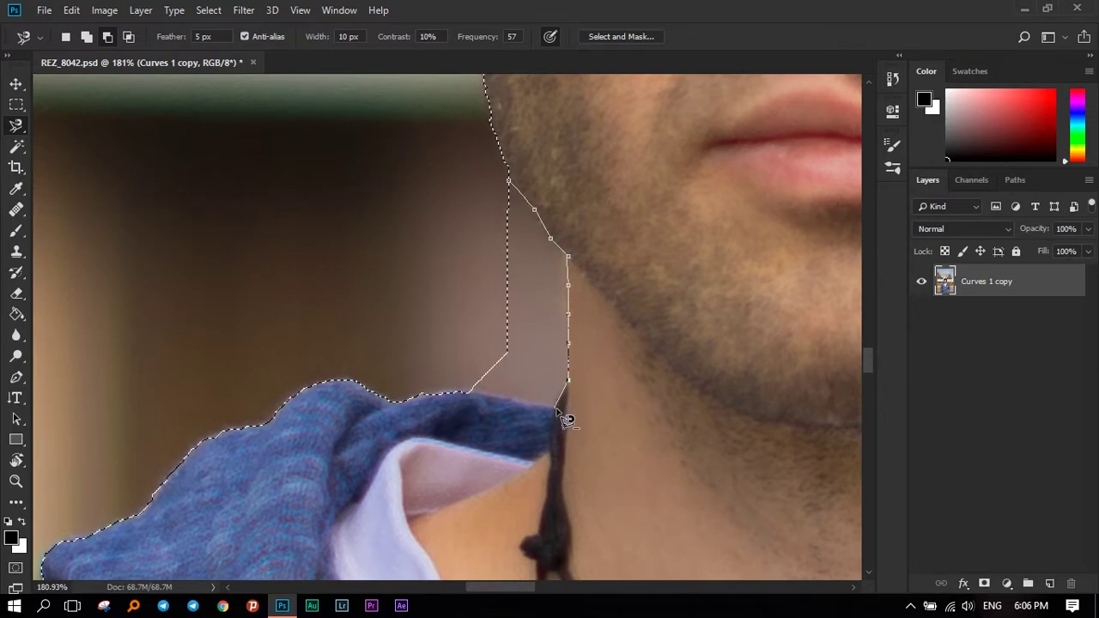
{"action": "left_click", "coordinate": [558, 408]}
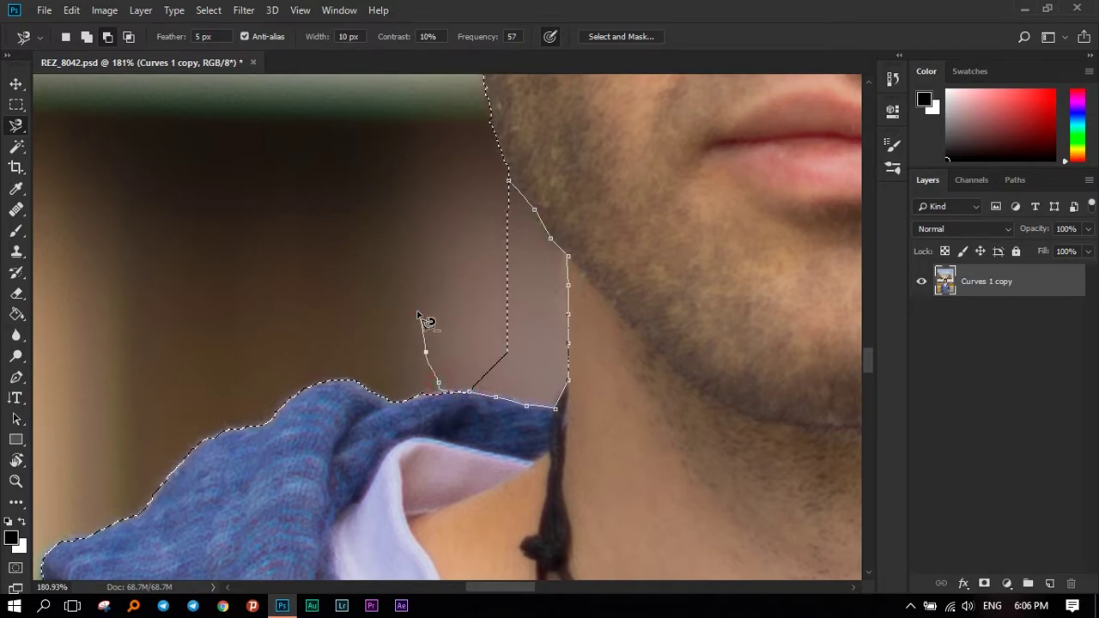
{"action": "double_click", "coordinate": [455, 169]}
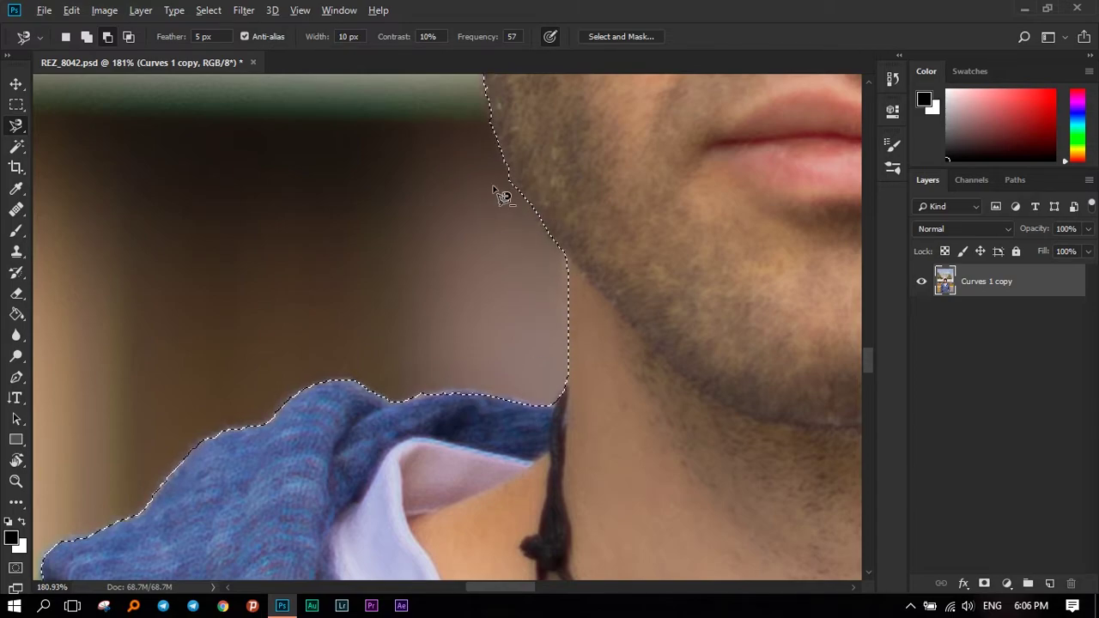
{"action": "scroll", "coordinate": [511, 223], "scroll_direction": "down", "scroll_amount": 4}
{"action": "scroll", "coordinate": [516, 245], "scroll_direction": "down", "scroll_amount": 5}
{"action": "scroll", "coordinate": [515, 246], "scroll_direction": "up", "scroll_amount": 3}
- Bring the hoodie pocket and wrist into view and show the Quick Selection and Magic Wand choices
{"action": "left_click_drag", "start_coordinate": [514, 248], "coordinate": [493, 238]}
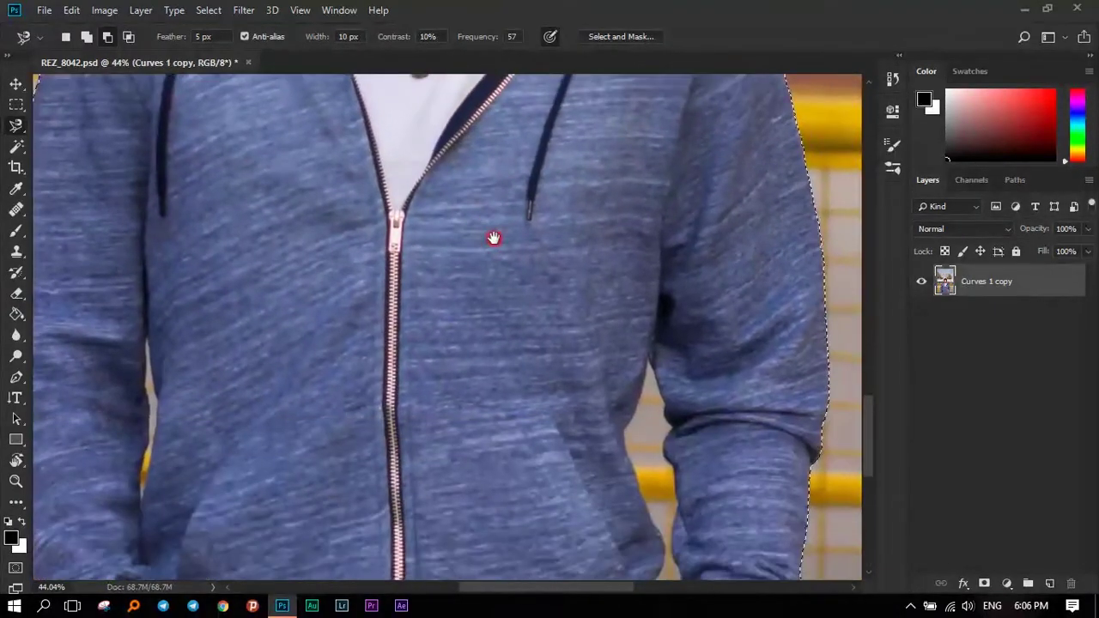
{"action": "scroll", "coordinate": [568, 188], "scroll_direction": "up", "scroll_amount": 1}
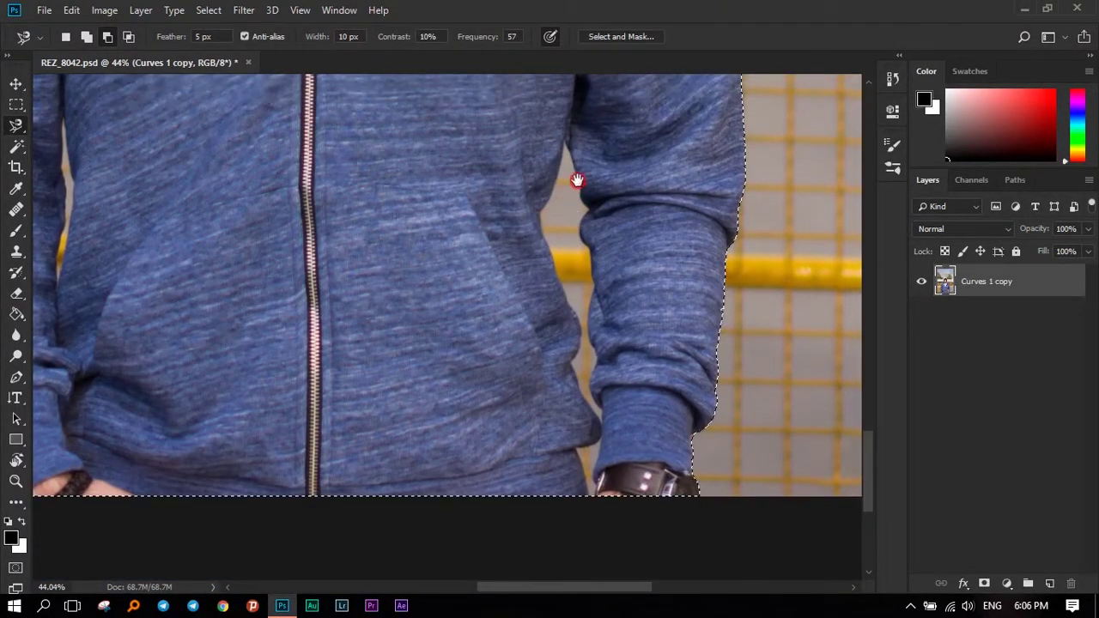
{"action": "scroll", "coordinate": [576, 179], "scroll_direction": "up", "scroll_amount": 3}
{"action": "scroll", "coordinate": [555, 163], "scroll_direction": "down", "scroll_amount": 2}
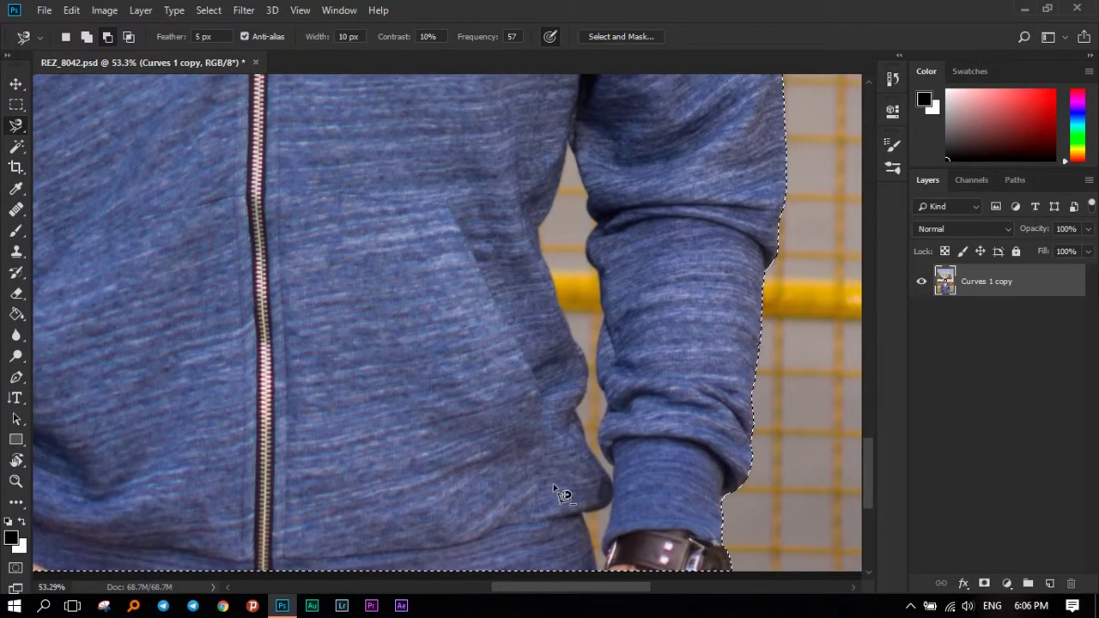
{"action": "left_click", "coordinate": [19, 149]}
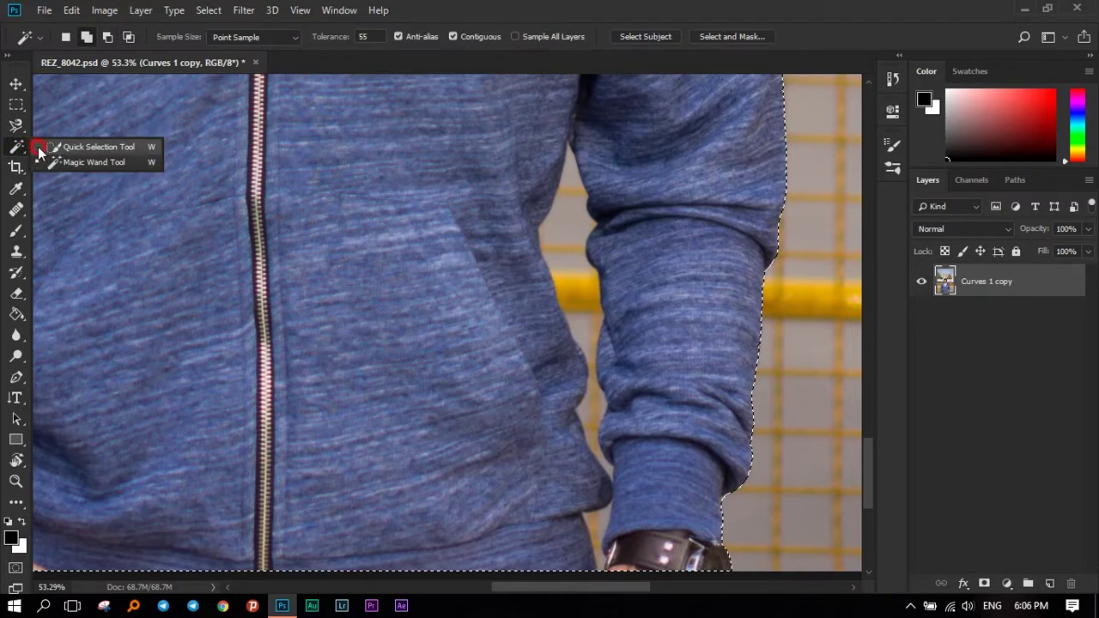
- Switch to Quick Selection and subtract the background gap beside the right-side arm
{"action": "left_click", "coordinate": [96, 146]}
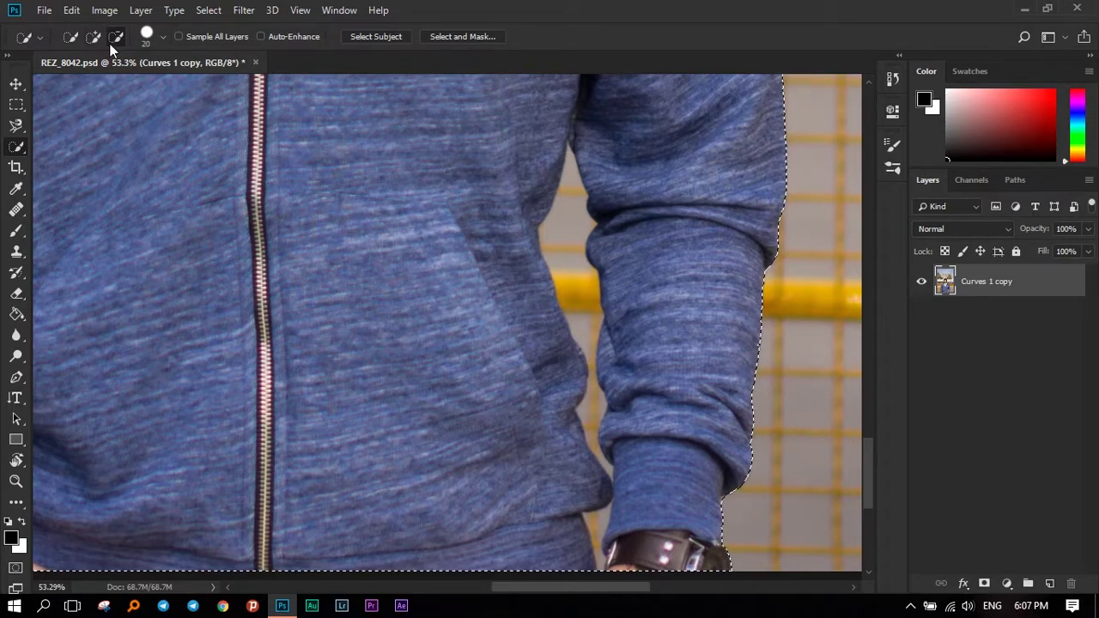
{"action": "scroll", "coordinate": [550, 253], "scroll_direction": "up", "scroll_amount": 1}
{"action": "scroll", "coordinate": [567, 240], "scroll_direction": "up", "scroll_amount": 1}
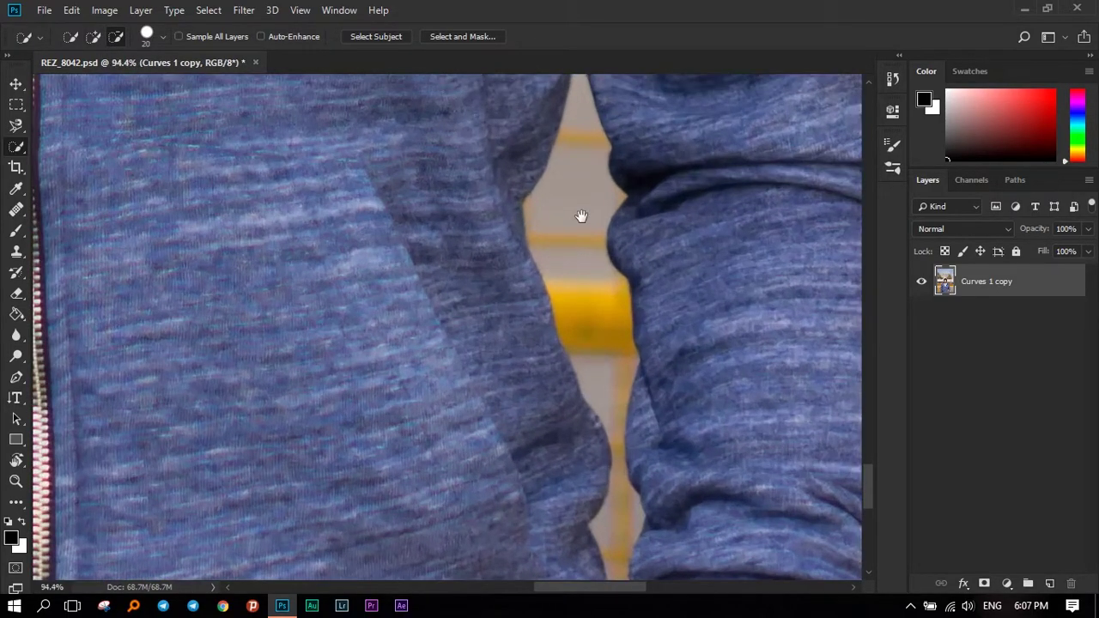
{"action": "scroll", "coordinate": [579, 232], "scroll_direction": "up", "scroll_amount": 2}
{"action": "mouse_move", "coordinate": [574, 154]}
{"action": "left_mouse_down"}
{"action": "mouse_move", "coordinate": [584, 295]}
{"action": "mouse_move", "coordinate": [572, 275]}
{"action": "mouse_move", "coordinate": [603, 435]}
{"action": "mouse_move", "coordinate": [609, 385]}
{"action": "mouse_move", "coordinate": [578, 181]}
{"action": "left_mouse_up"}
{"action": "left_click_drag", "start_coordinate": [576, 300], "coordinate": [586, 350]}
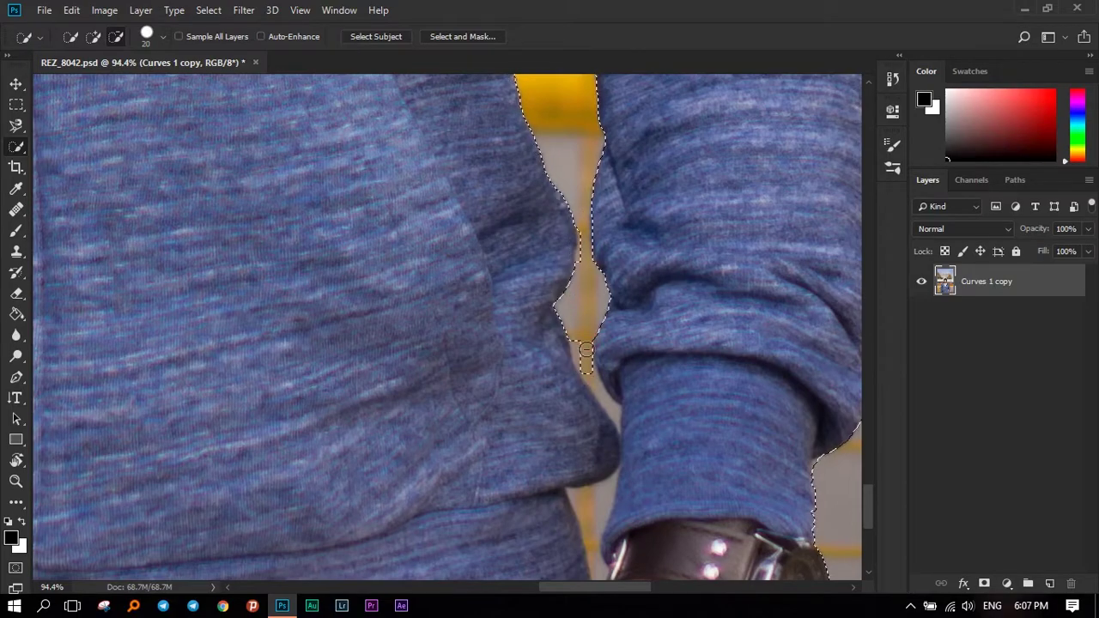
- Pan to the gap beside the left-side arm and show the lasso tool choices
{"action": "scroll", "coordinate": [558, 221], "scroll_direction": "down", "scroll_amount": 3}
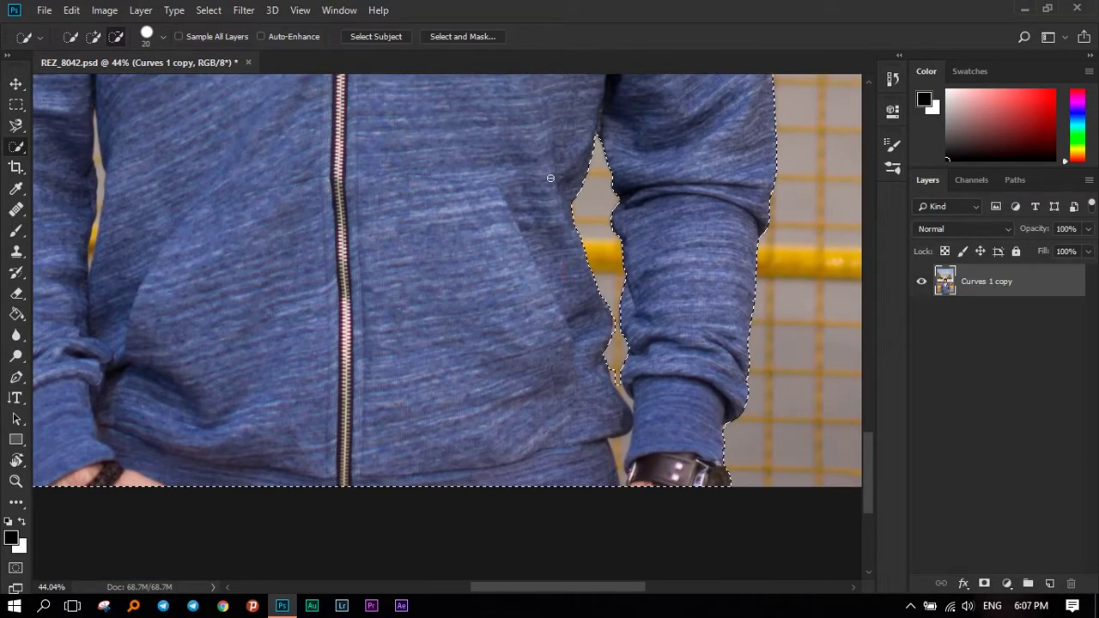
{"action": "left_click_drag", "start_coordinate": [196, 187], "coordinate": [467, 278]}
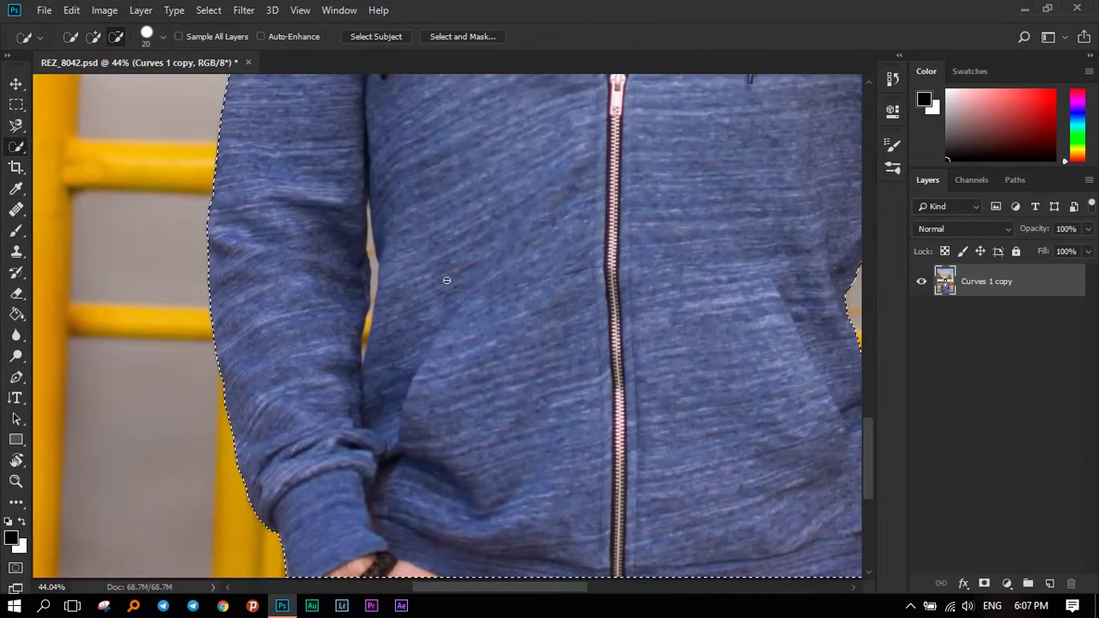
{"action": "scroll", "coordinate": [378, 258], "scroll_direction": "up", "scroll_amount": 3}
{"action": "left_click_drag", "start_coordinate": [329, 258], "coordinate": [458, 208]}
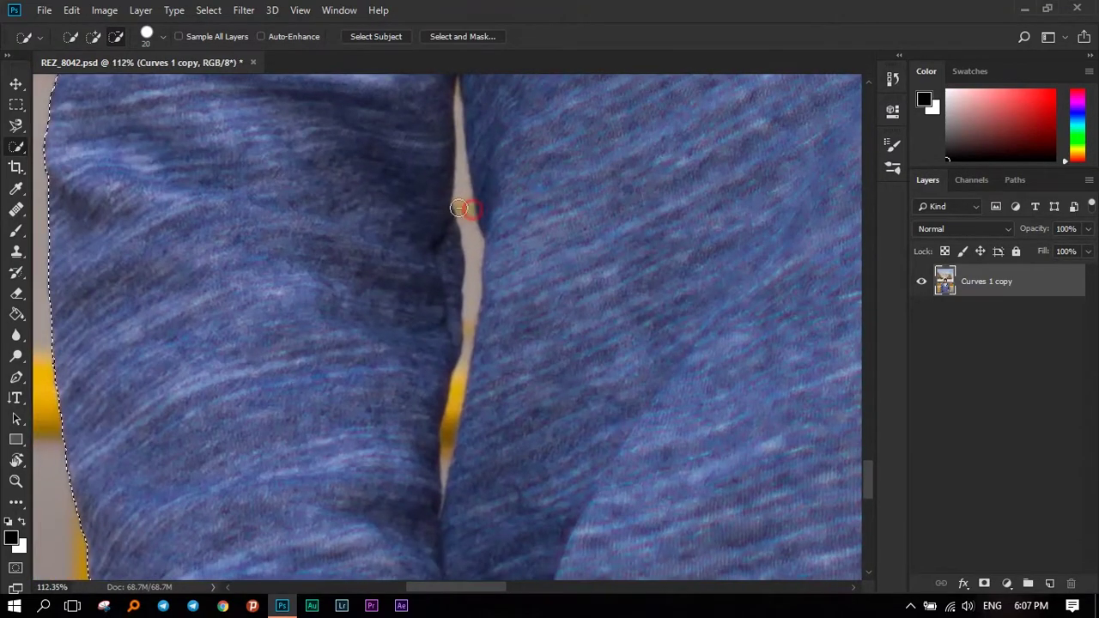
{"action": "left_click_drag", "start_coordinate": [15, 126], "coordinate": [95, 161]}
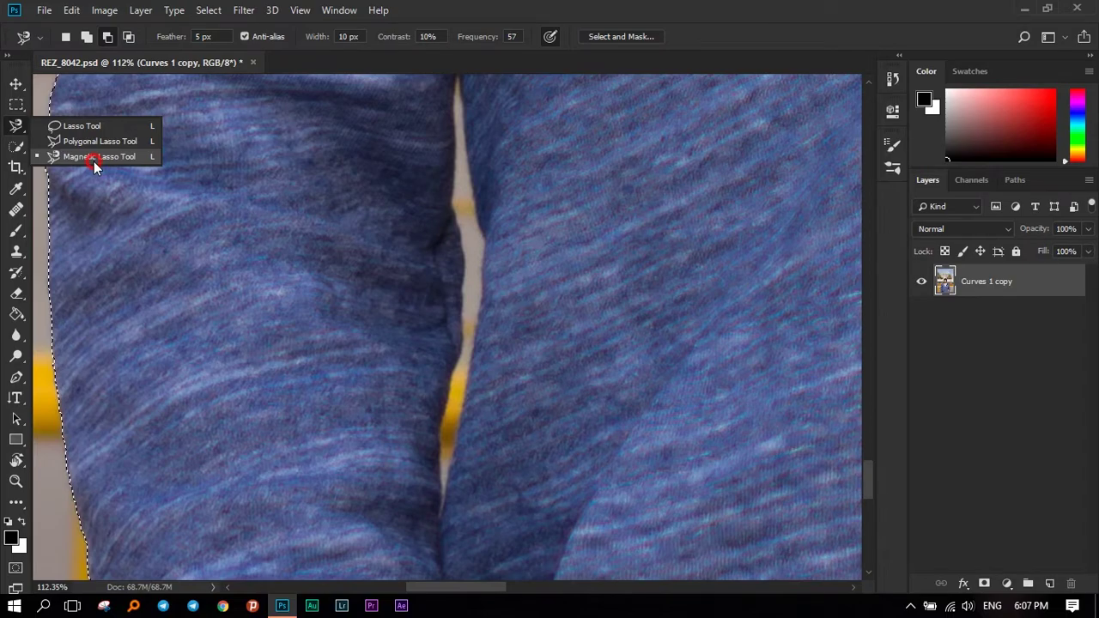
- Subtract the sliver between the left arm and hoodie using Magnetic Lasso in subtract mode
{"action": "left_click", "coordinate": [94, 161]}
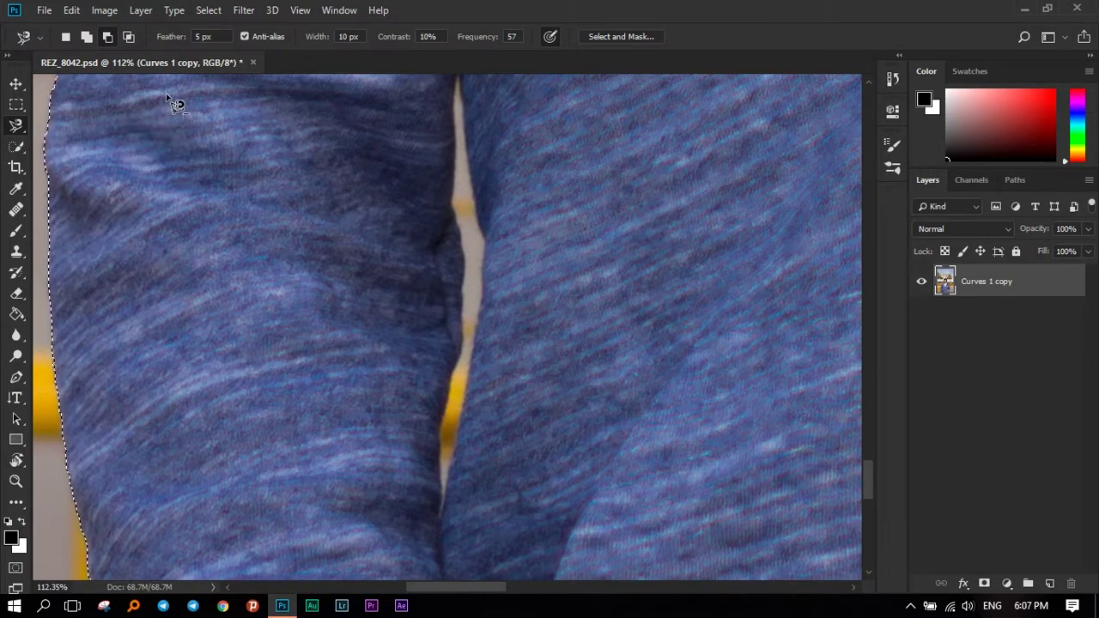
{"action": "left_click", "coordinate": [107, 37]}
{"action": "scroll", "coordinate": [494, 297], "scroll_direction": "down", "scroll_amount": 3}
{"action": "scroll", "coordinate": [468, 284], "scroll_direction": "down", "scroll_amount": 3}
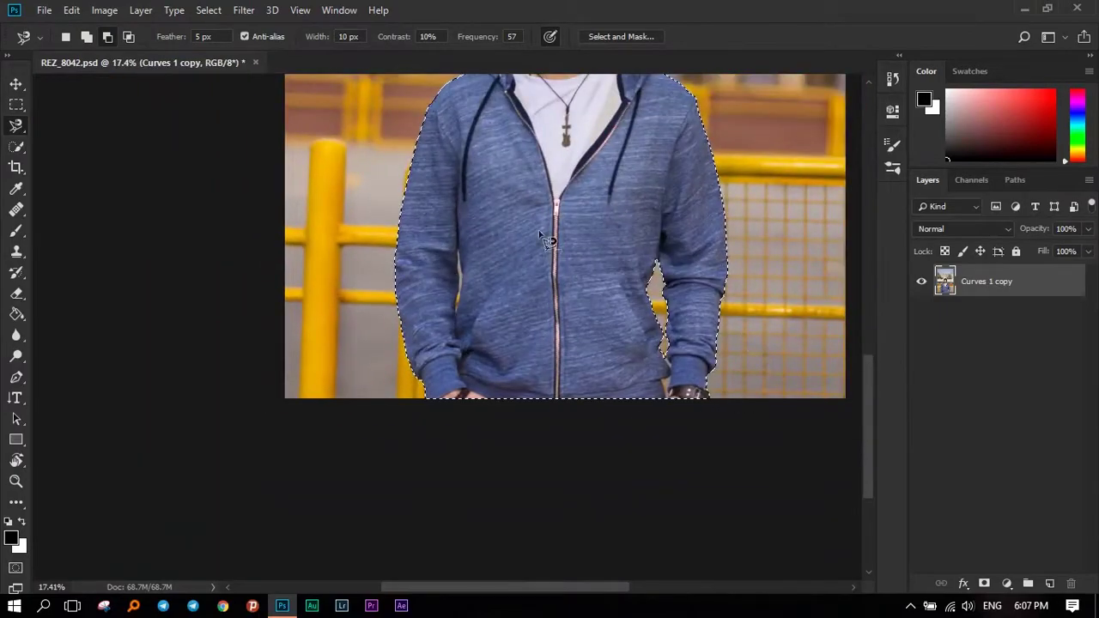
{"action": "scroll", "coordinate": [458, 265], "scroll_direction": "up", "scroll_amount": 3}
{"action": "scroll", "coordinate": [473, 286], "scroll_direction": "up", "scroll_amount": 3}
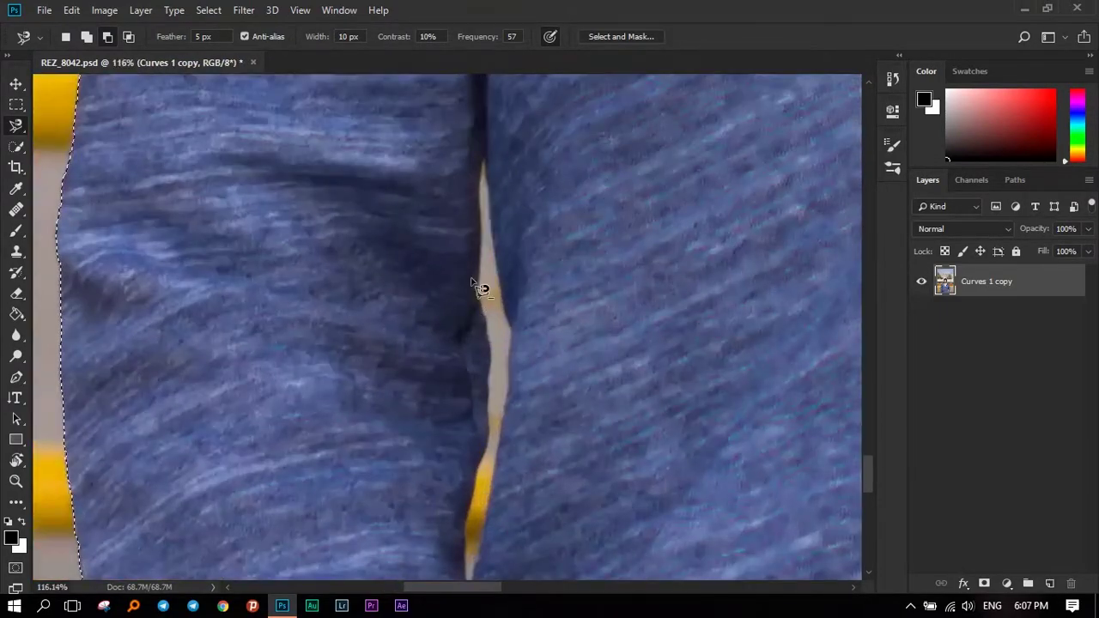
{"action": "left_click", "coordinate": [488, 180]}
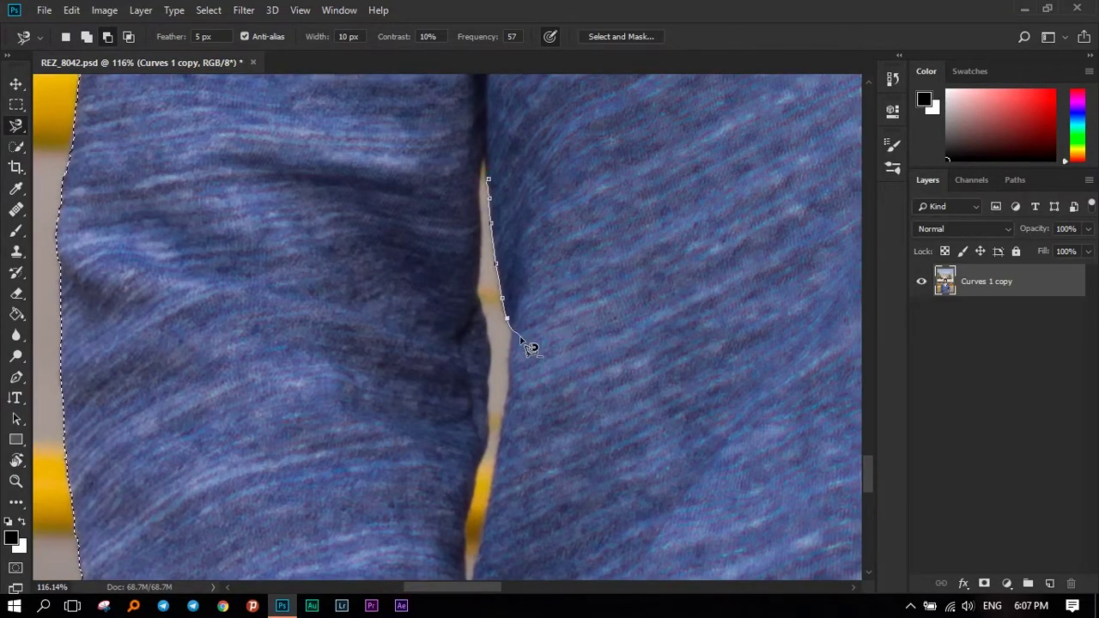
{"action": "left_click_drag", "start_coordinate": [532, 348], "coordinate": [579, 177]}
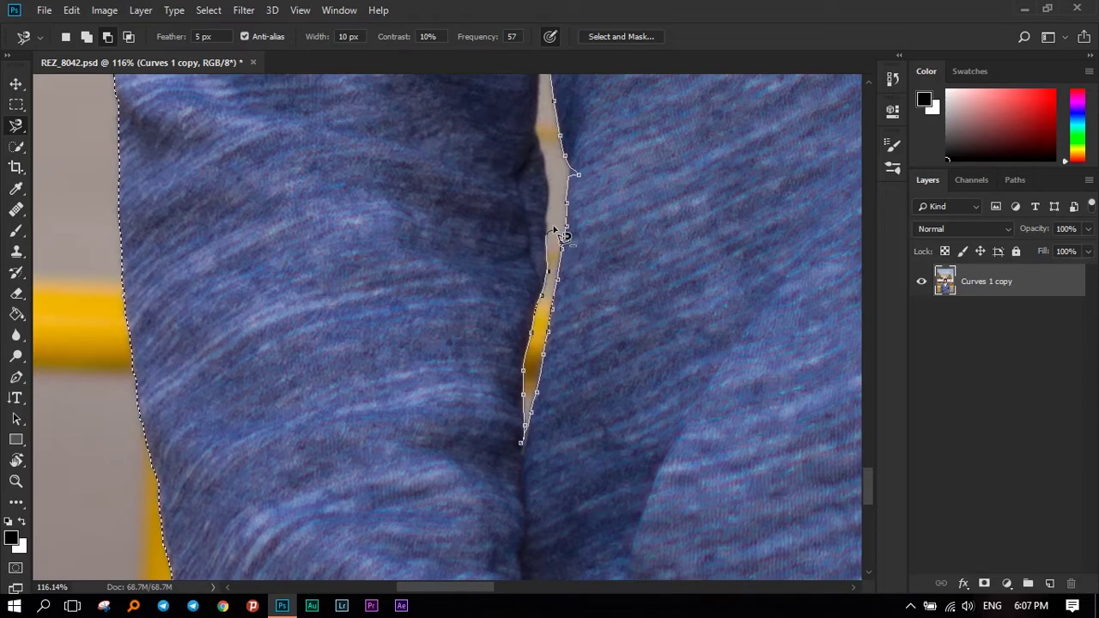
{"action": "left_click_drag", "start_coordinate": [541, 161], "coordinate": [555, 349]}
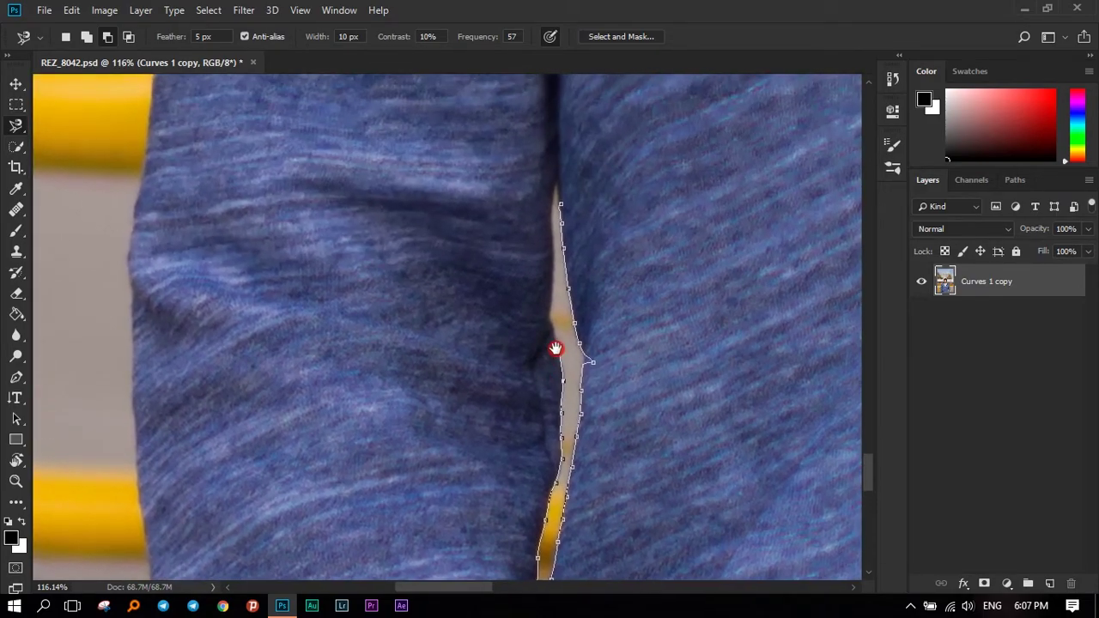
{"action": "double_click", "coordinate": [565, 203]}
- Zoom out to the whole figure and add a layer mask hiding the street background
{"action": "scroll", "coordinate": [574, 210], "scroll_direction": "down", "scroll_amount": 3}
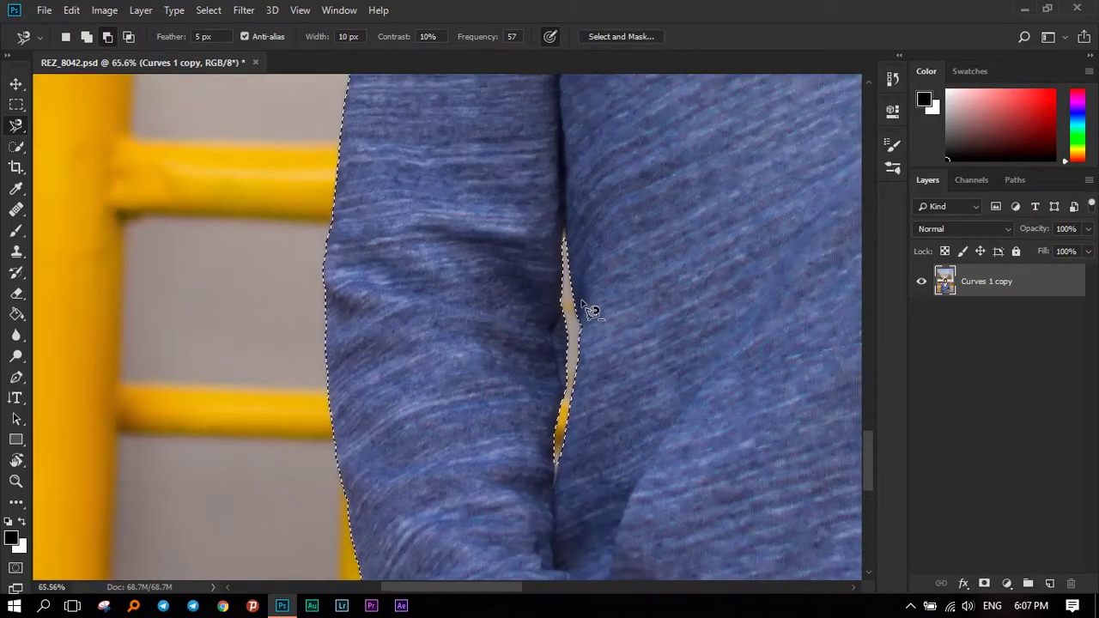
{"action": "scroll", "coordinate": [573, 293], "scroll_direction": "down", "scroll_amount": 4}
{"action": "scroll", "coordinate": [573, 294], "scroll_direction": "down", "scroll_amount": 5}
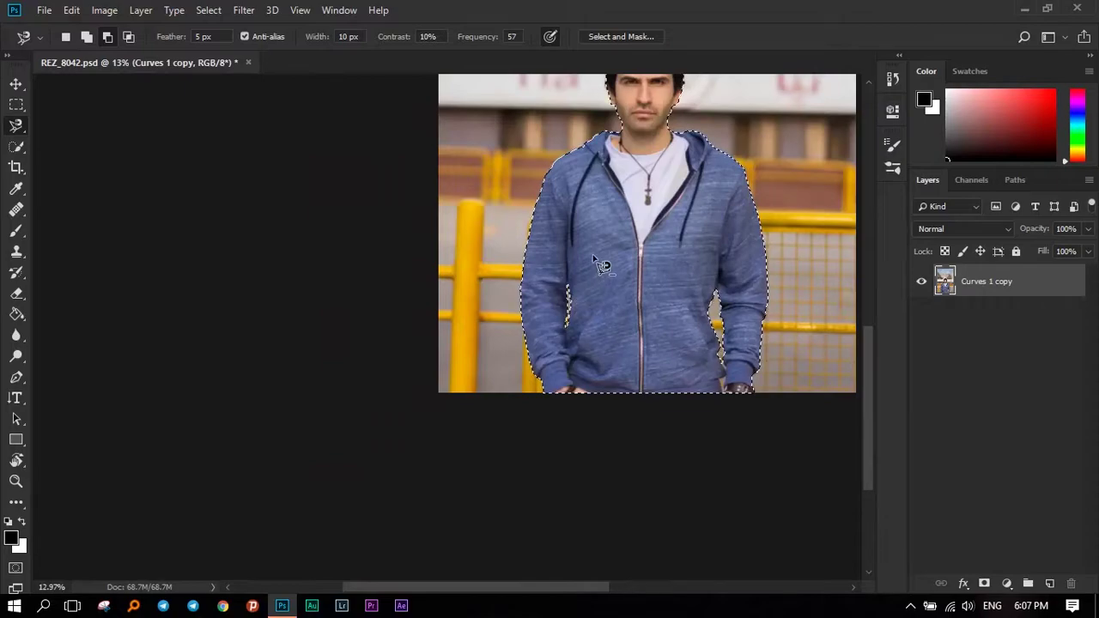
{"action": "left_click_drag", "start_coordinate": [589, 275], "coordinate": [588, 276]}
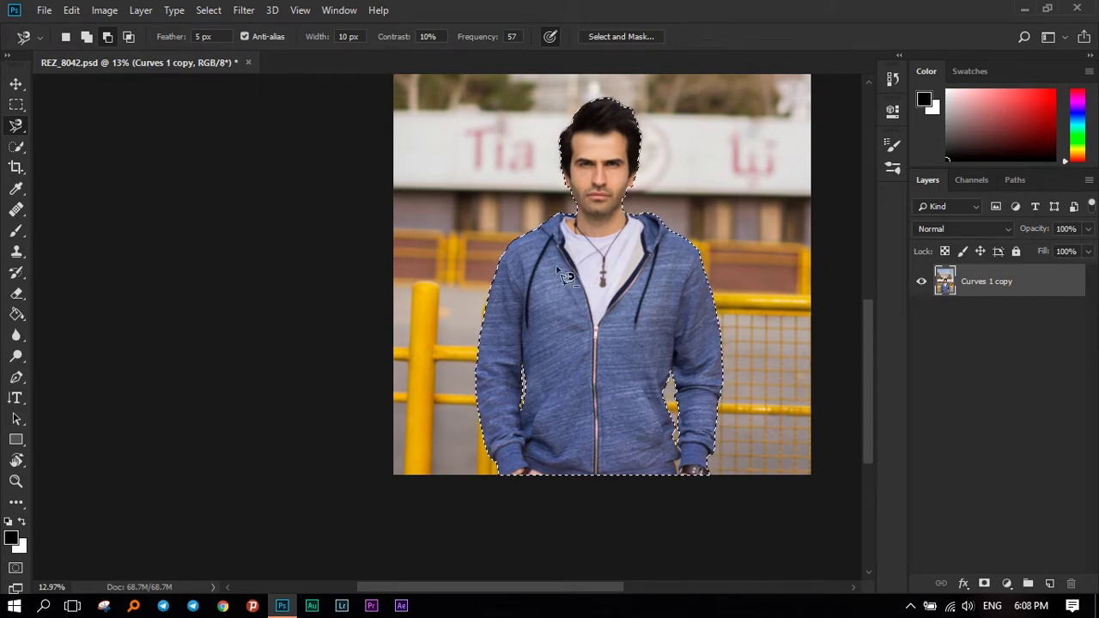
{"action": "left_click_drag", "start_coordinate": [667, 358], "coordinate": [631, 412]}
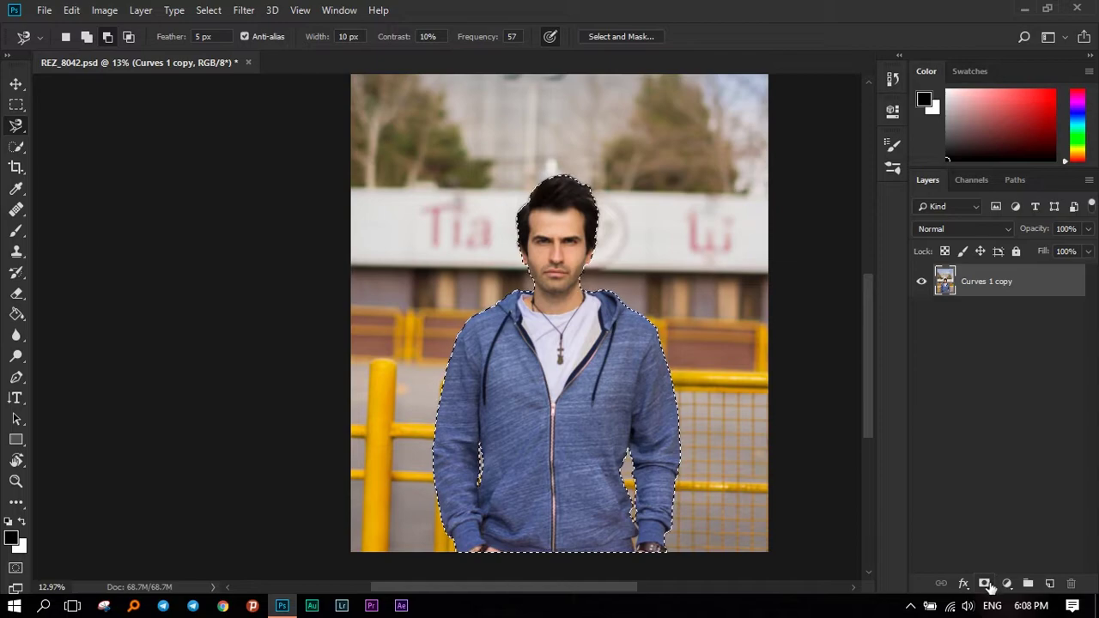
{"action": "left_click", "coordinate": [985, 584]}
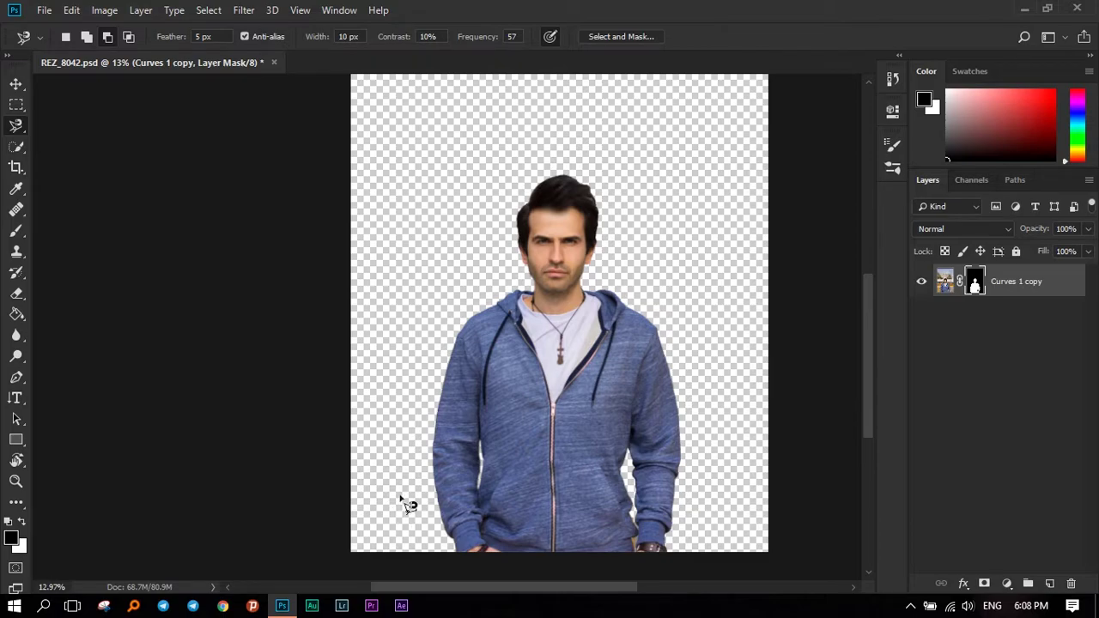
{"action": "key", "text": "v"}
{"action": "key", "text": "alt+v"}
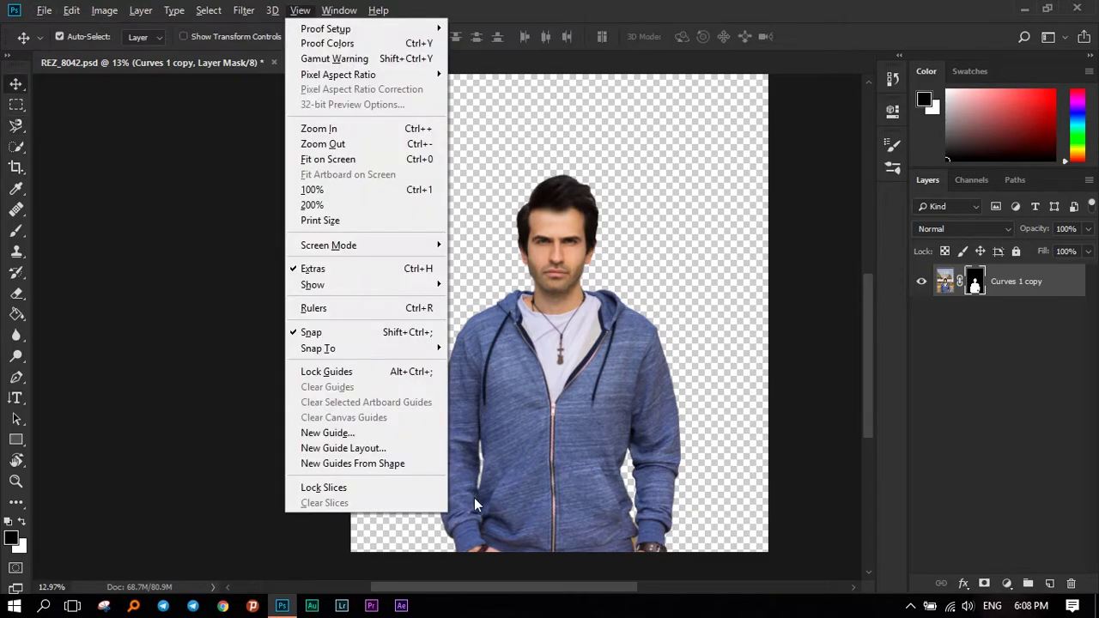
{"action": "key", "text": "Escape"}
{"action": "scroll", "coordinate": [550, 531], "scroll_direction": "up", "scroll_amount": 2}
{"action": "scroll", "coordinate": [546, 464], "scroll_direction": "up", "scroll_amount": 2}
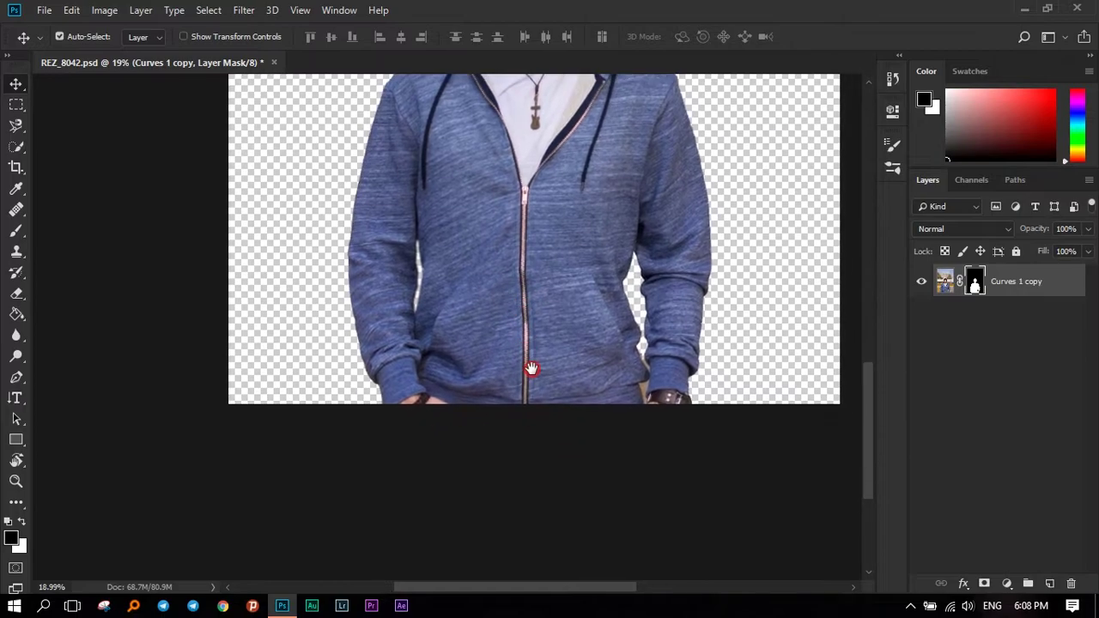
{"action": "key", "text": "l"}
{"action": "scroll", "coordinate": [534, 376], "scroll_direction": "up", "scroll_amount": 2}
{"action": "left_click_drag", "start_coordinate": [507, 274], "coordinate": [515, 503]}
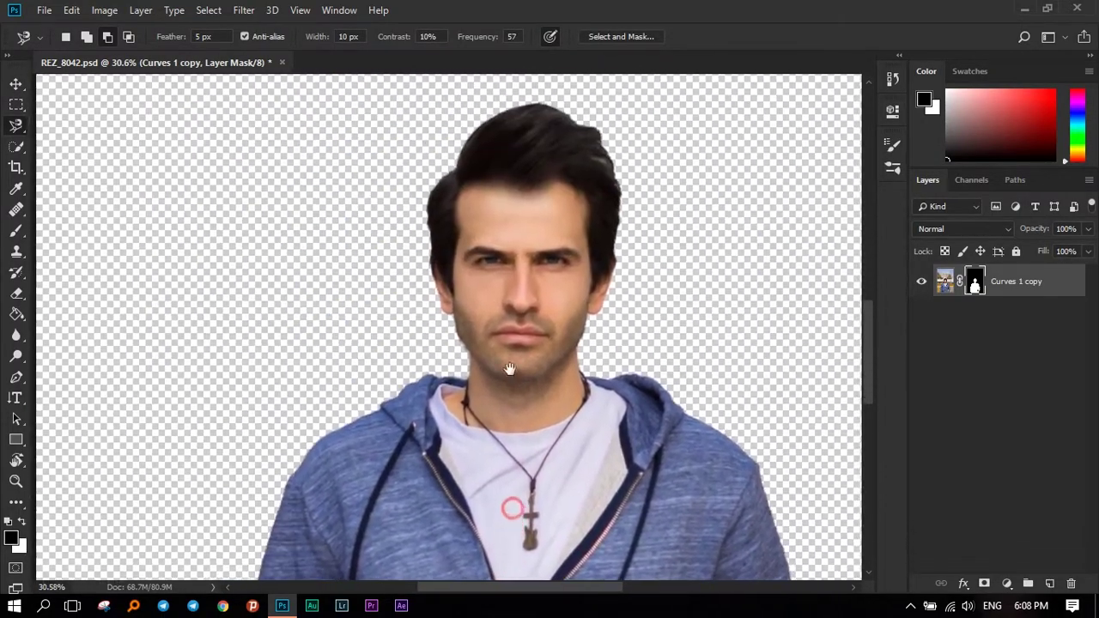
{"action": "left_click_drag", "start_coordinate": [511, 318], "coordinate": [511, 406]}
{"action": "scroll", "coordinate": [549, 223], "scroll_direction": "up", "scroll_amount": 2}
{"action": "scroll", "coordinate": [523, 215], "scroll_direction": "up", "scroll_amount": 2}
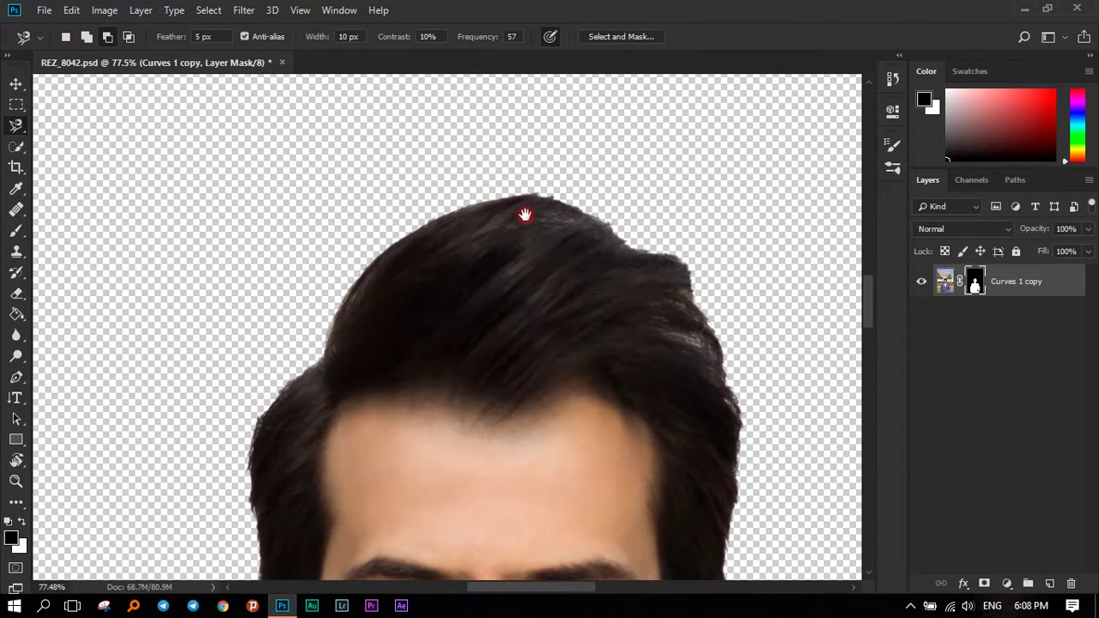
{"action": "scroll", "coordinate": [470, 269], "scroll_direction": "up", "scroll_amount": 2}
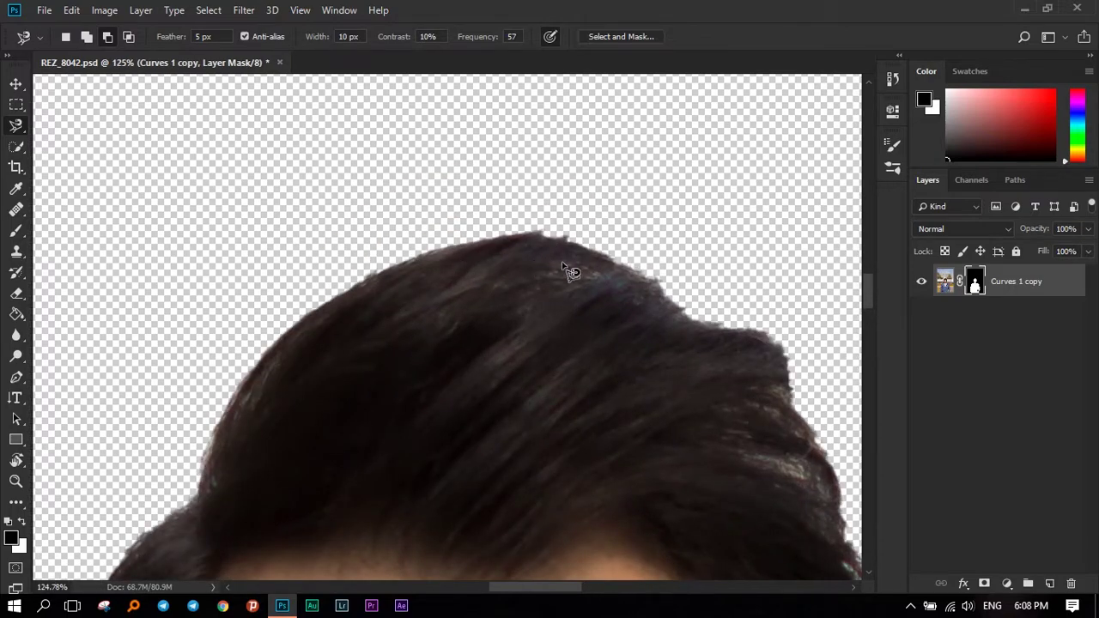
{"action": "key", "text": "v"}
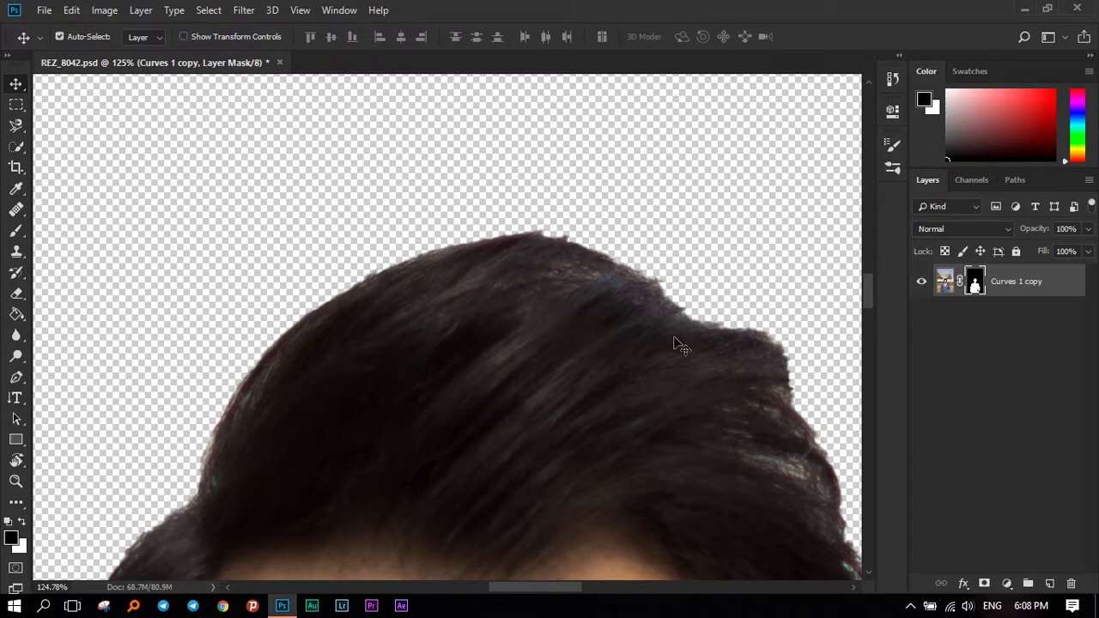
{"action": "key", "text": "ctrl+0"}
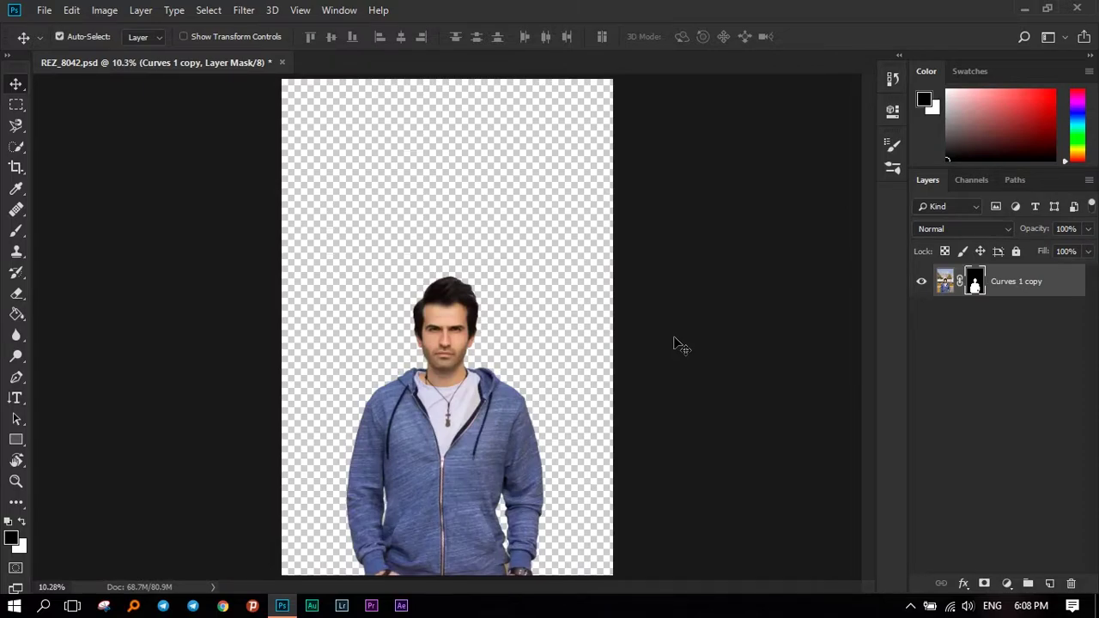